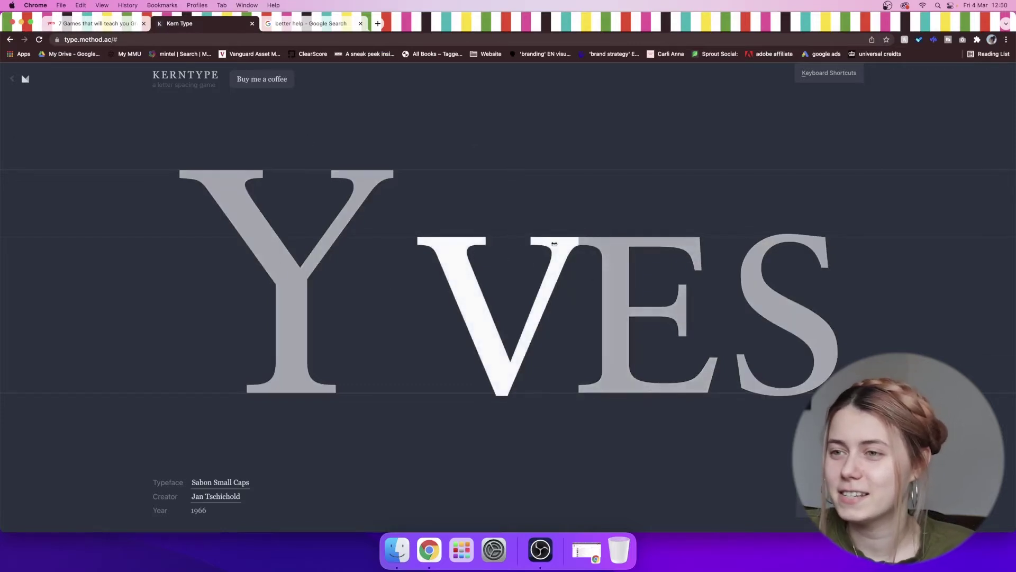
Step: Move the V away from the E in Yves, even out both letters' spacing, and submit the word for scoring
{"action": "left_click_drag", "start_coordinate": [550, 245], "coordinate": [430, 242]}
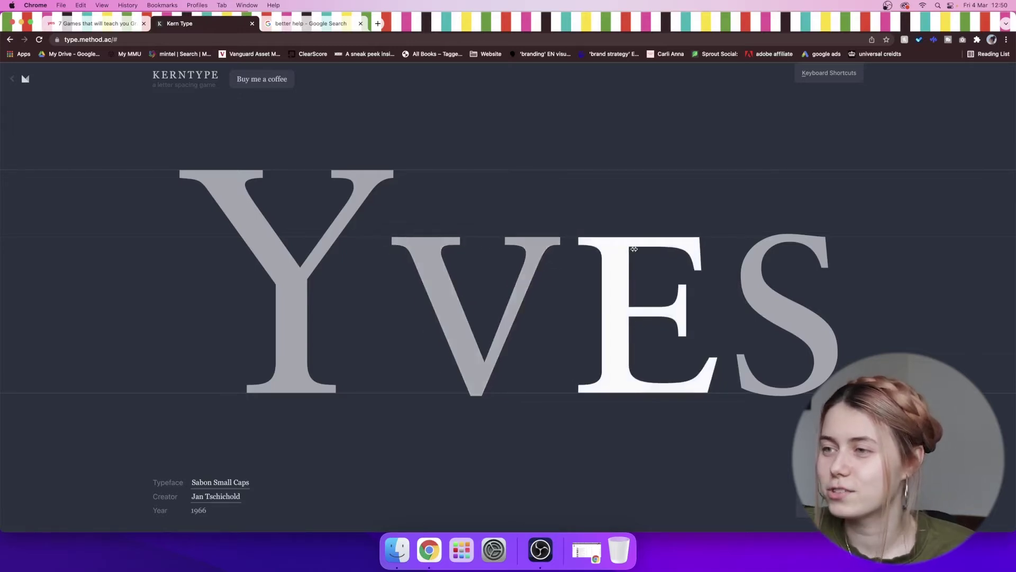
{"action": "left_click_drag", "start_coordinate": [633, 249], "coordinate": [635, 249]}
{"action": "left_click_drag", "start_coordinate": [412, 251], "coordinate": [409, 251]}
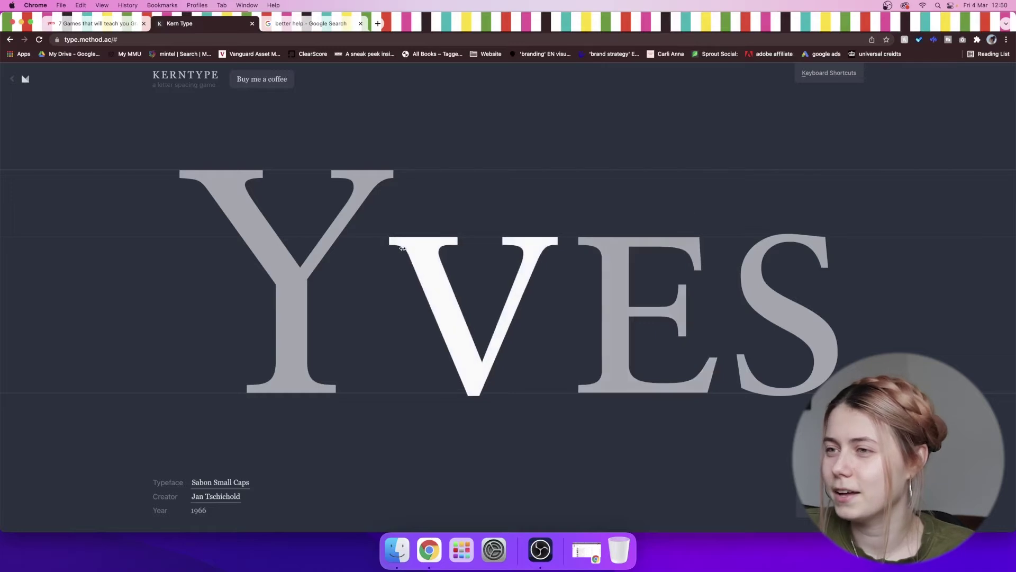
{"action": "left_click_drag", "start_coordinate": [608, 248], "coordinate": [605, 248]}
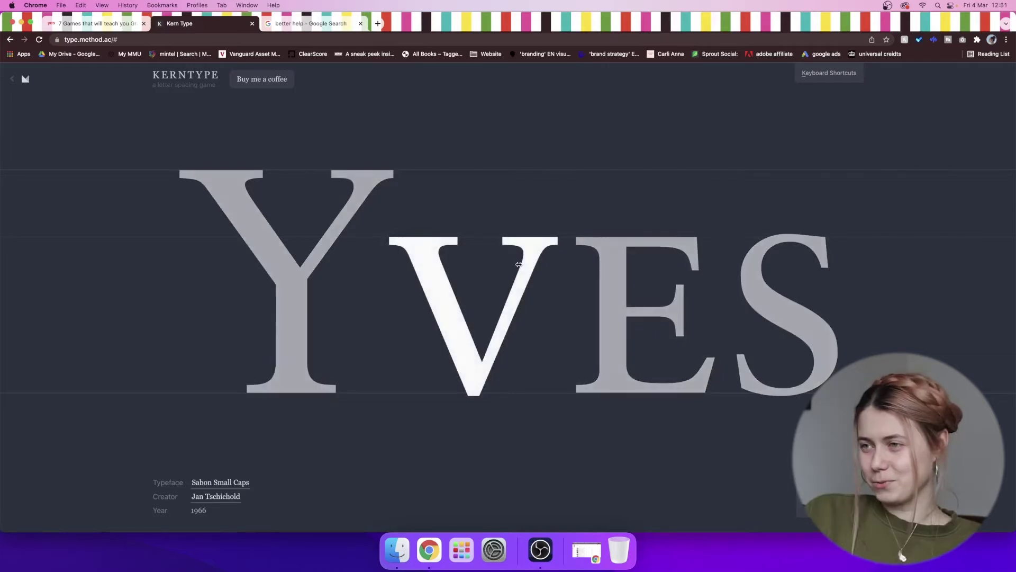
{"action": "left_click_drag", "start_coordinate": [515, 264], "coordinate": [510, 264]}
{"action": "left_click_drag", "start_coordinate": [624, 282], "coordinate": [626, 282]}
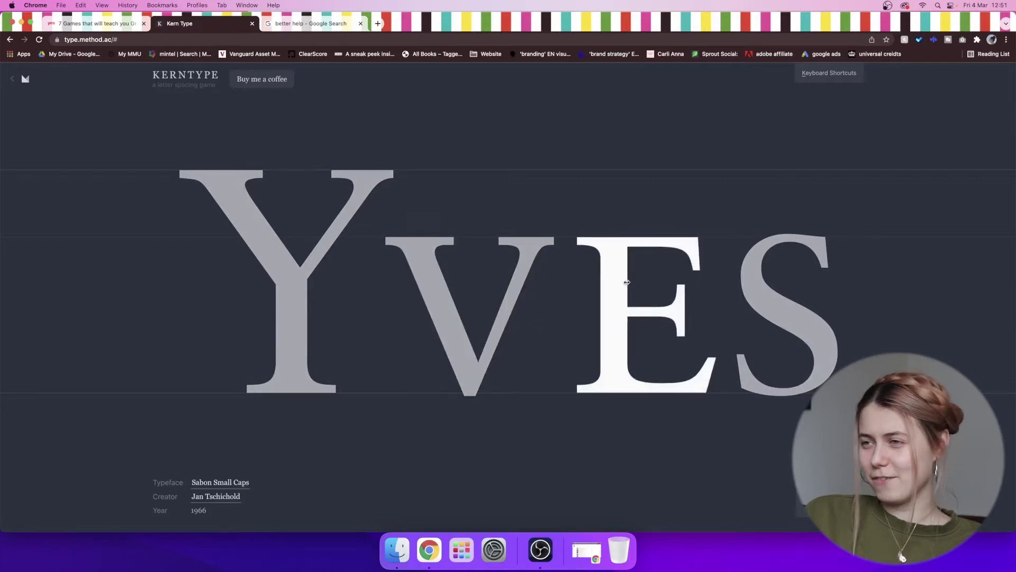
{"action": "left_click_drag", "start_coordinate": [523, 286], "coordinate": [525, 285]}
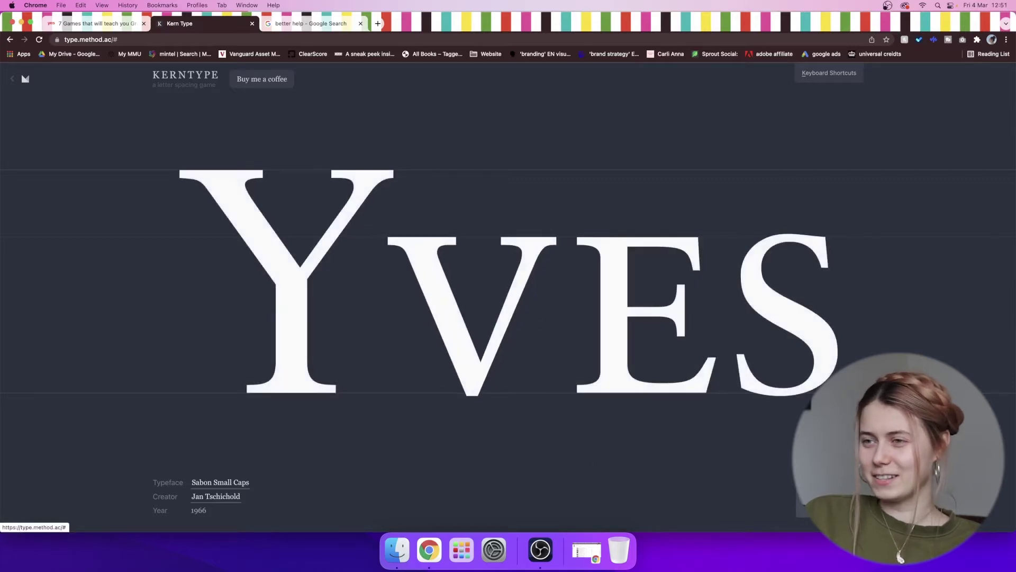
{"action": "left_click", "coordinate": [829, 503]}
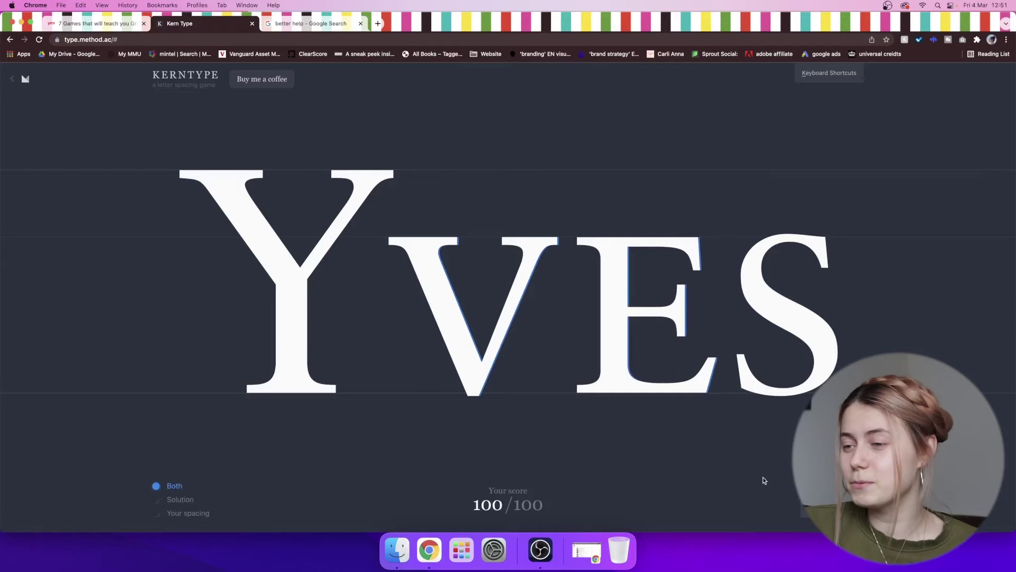
Step: Go to the next word and reposition the two l's in holly until their gaps look even
{"action": "key", "text": "Return"}
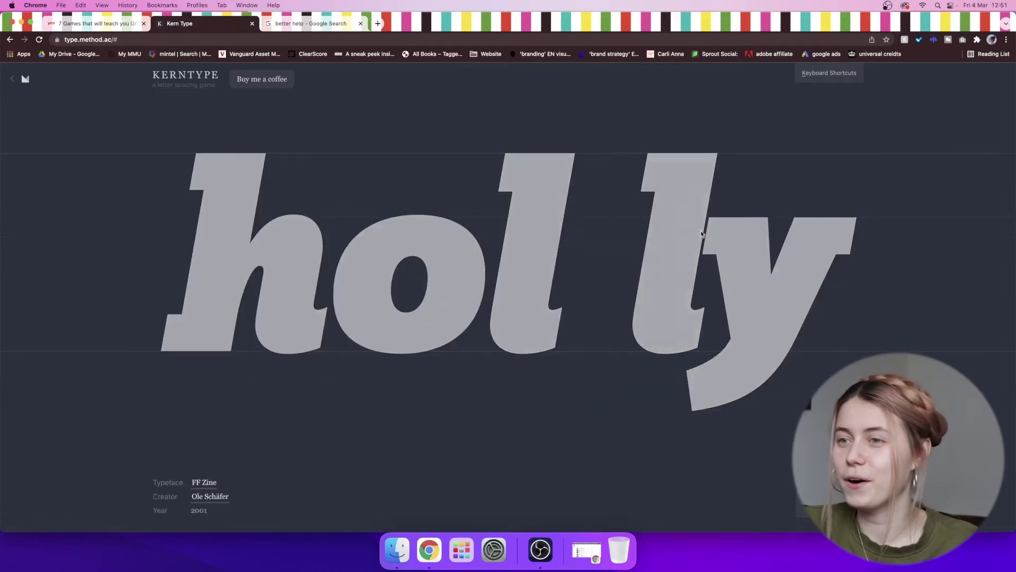
{"action": "left_click_drag", "start_coordinate": [684, 228], "coordinate": [664, 229]}
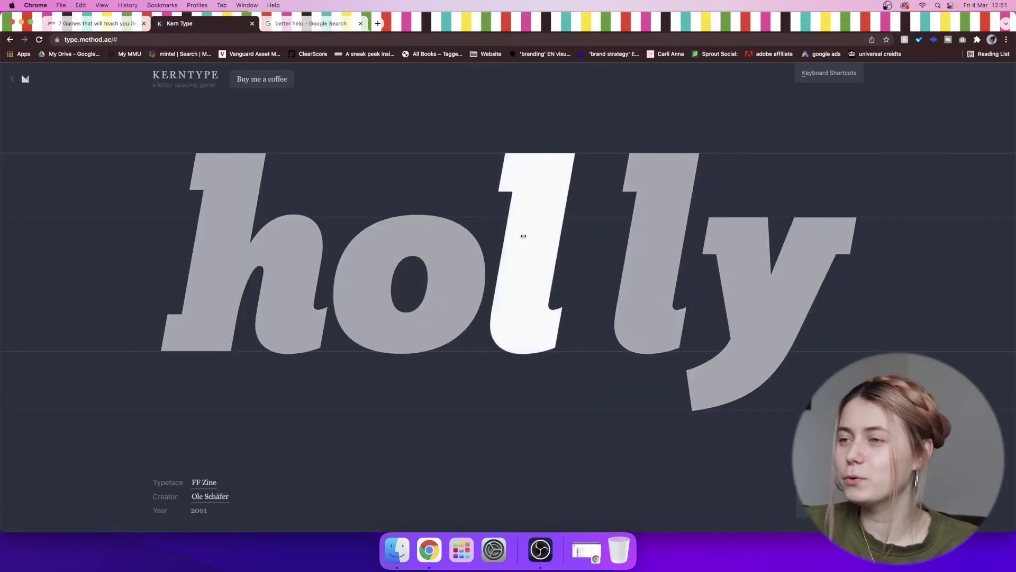
{"action": "left_click_drag", "start_coordinate": [522, 234], "coordinate": [533, 233]}
{"action": "left_click_drag", "start_coordinate": [661, 239], "coordinate": [644, 238]}
{"action": "left_click_drag", "start_coordinate": [535, 224], "coordinate": [538, 224]}
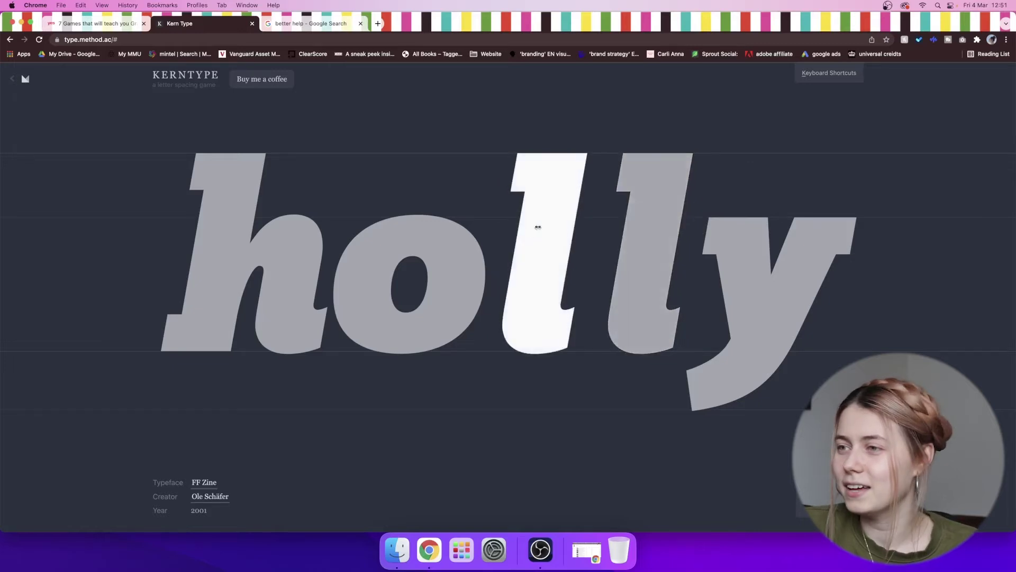
{"action": "left_click_drag", "start_coordinate": [635, 289], "coordinate": [634, 289]}
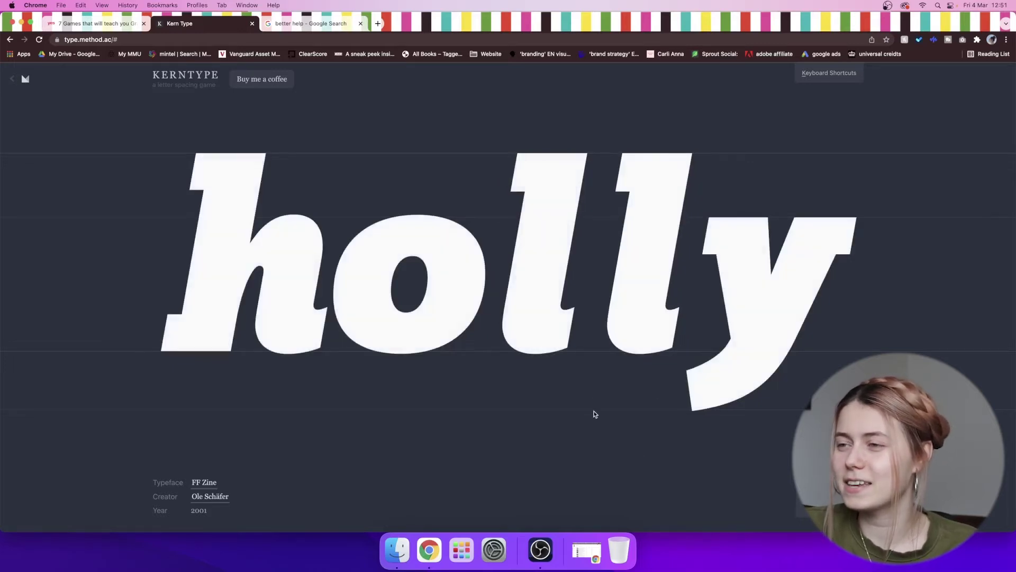
{"action": "left_click_drag", "start_coordinate": [528, 296], "coordinate": [529, 296]}
{"action": "left_click_drag", "start_coordinate": [639, 327], "coordinate": [637, 327]}
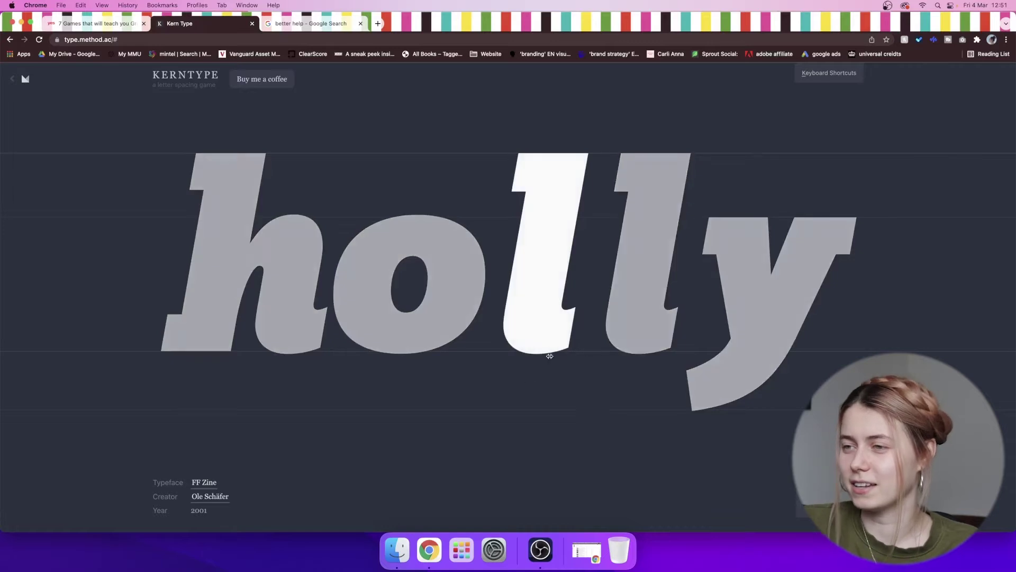
{"action": "left_click_drag", "start_coordinate": [548, 335], "coordinate": [547, 334]}
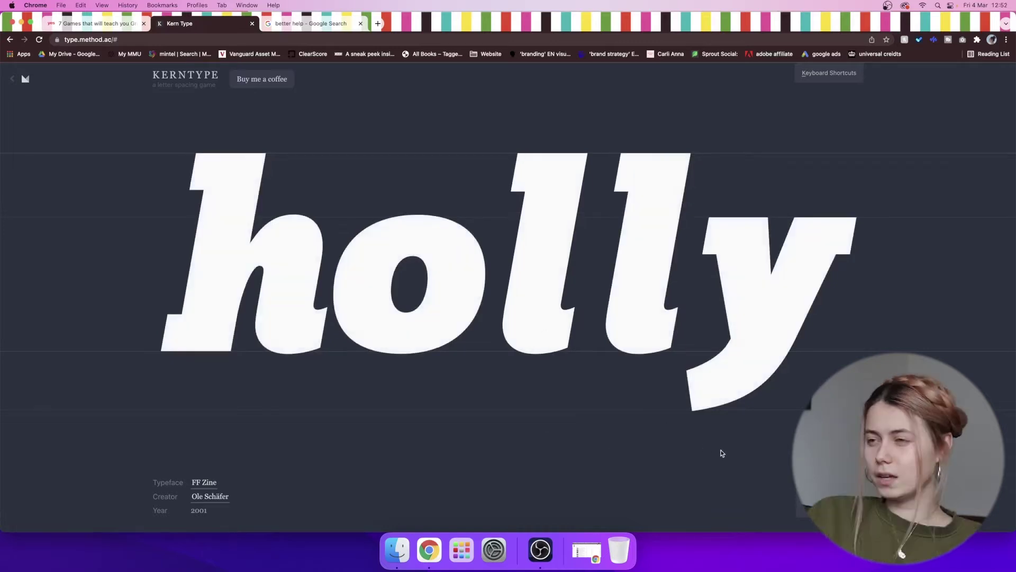
Step: Nudge the o slightly towards the first l in holly, fine-tune the second l, and submit the spacing
{"action": "left_click_drag", "start_coordinate": [385, 285], "coordinate": [380, 283]}
{"action": "left_click_drag", "start_coordinate": [599, 277], "coordinate": [642, 284]}
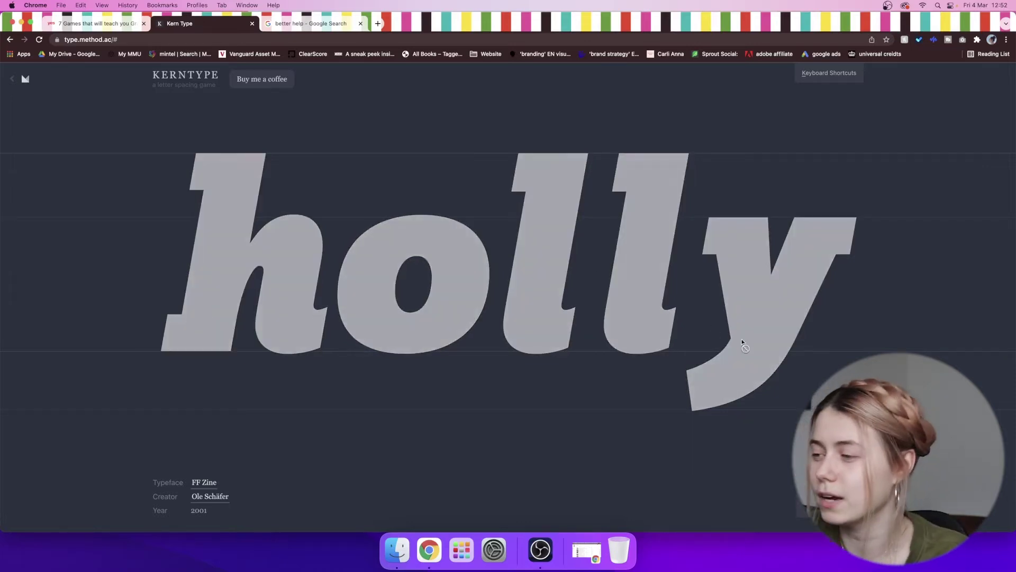
{"action": "left_click", "coordinate": [829, 504]}
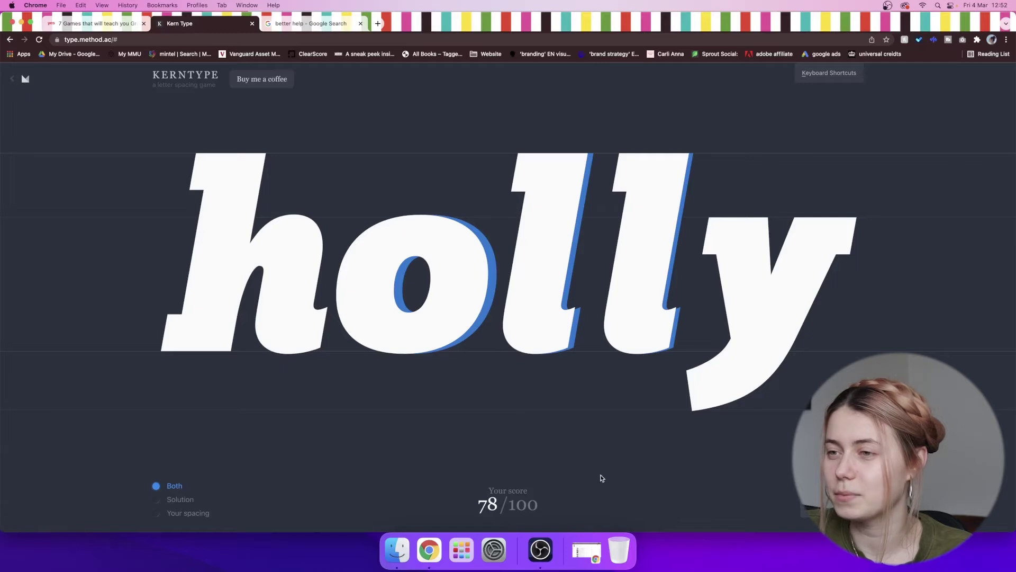
Step: Bring up the word Await, shift its w, a and i for even letter spacing, and submit the result
{"action": "left_click", "coordinate": [502, 301]}
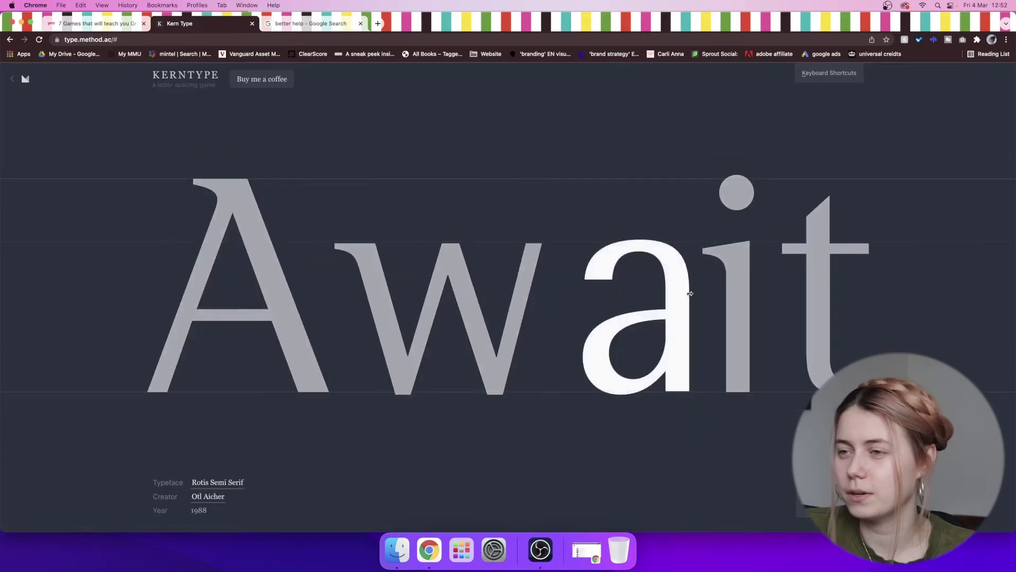
{"action": "left_click_drag", "start_coordinate": [427, 275], "coordinate": [418, 273]}
{"action": "left_click_drag", "start_coordinate": [618, 300], "coordinate": [593, 299]}
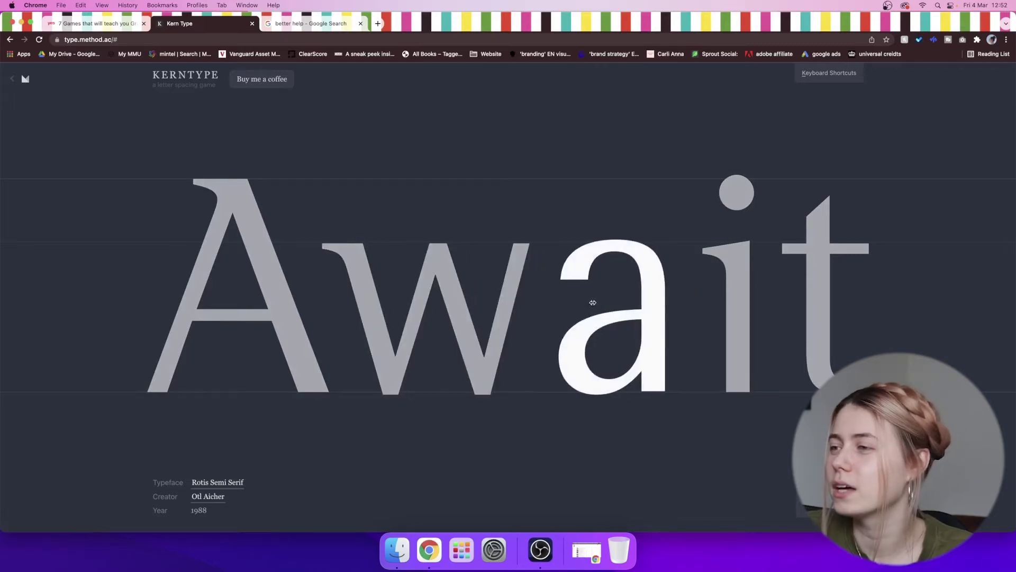
{"action": "left_click_drag", "start_coordinate": [716, 292], "coordinate": [708, 292]}
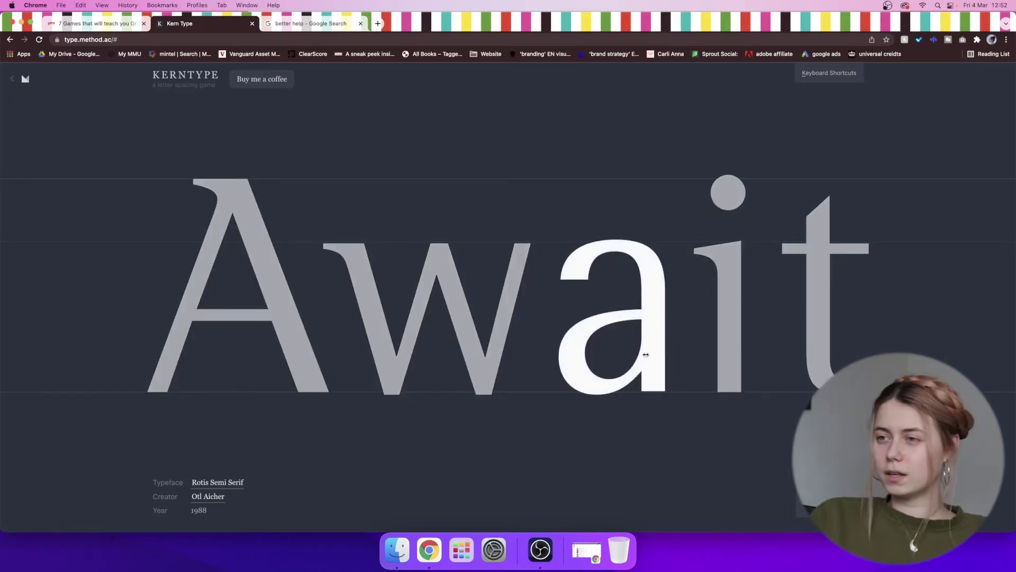
{"action": "left_click_drag", "start_coordinate": [642, 356], "coordinate": [639, 355]}
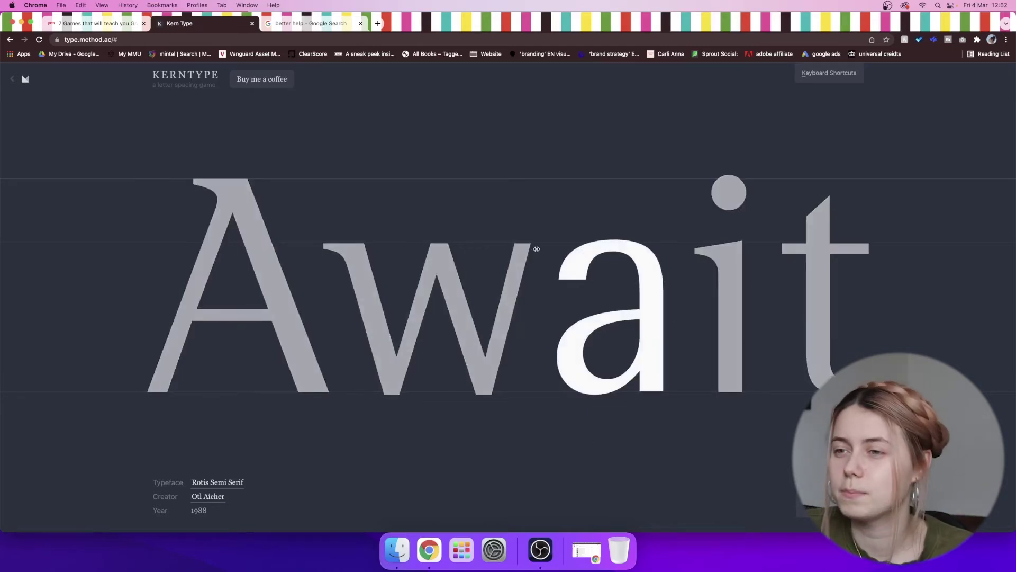
{"action": "left_click_drag", "start_coordinate": [580, 233], "coordinate": [581, 232]}
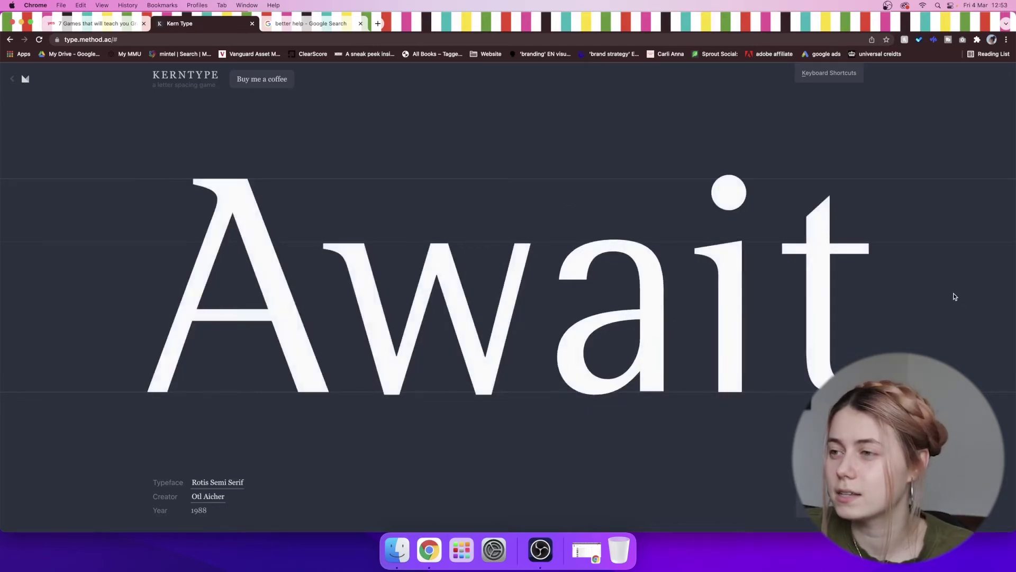
{"action": "key", "text": "Return"}
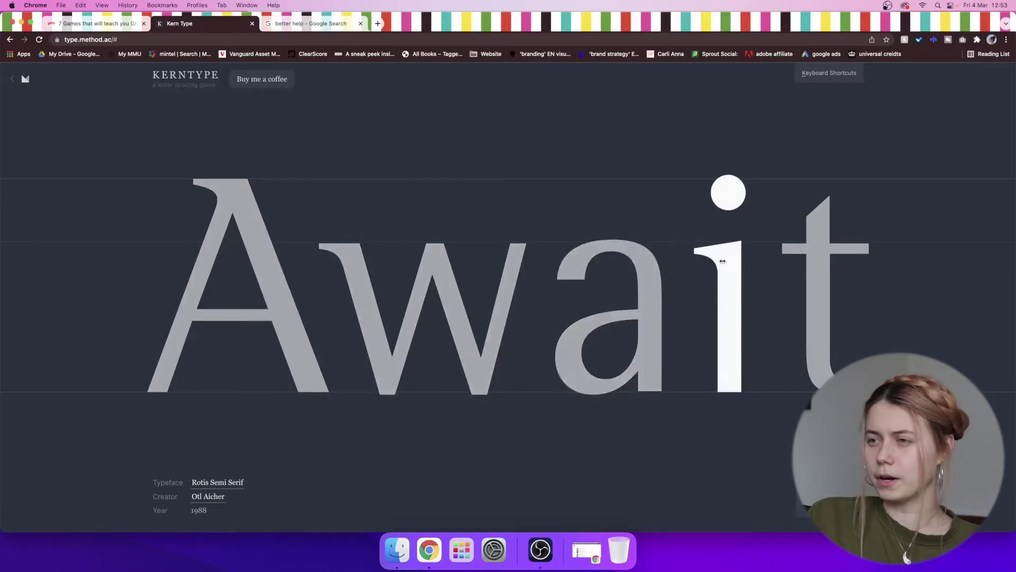
{"action": "left_click", "coordinate": [826, 498]}
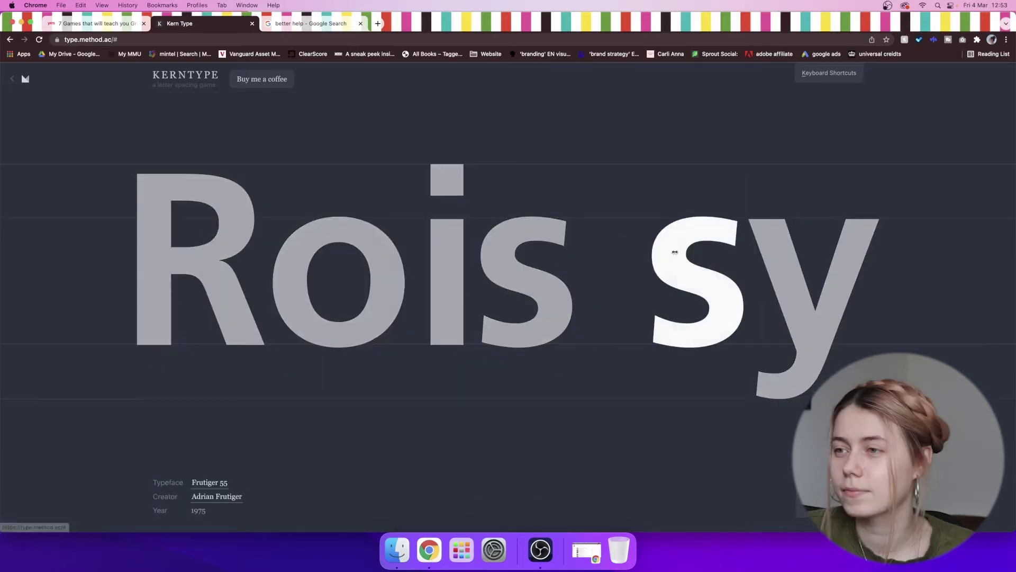
Step: Close the wide gap in the middle of Roissy by moving the two s's towards each other
{"action": "left_click_drag", "start_coordinate": [684, 245], "coordinate": [672, 244]}
{"action": "left_click_drag", "start_coordinate": [511, 231], "coordinate": [535, 229]}
{"action": "left_click_drag", "start_coordinate": [676, 223], "coordinate": [669, 223]}
{"action": "left_click_drag", "start_coordinate": [529, 222], "coordinate": [526, 224]}
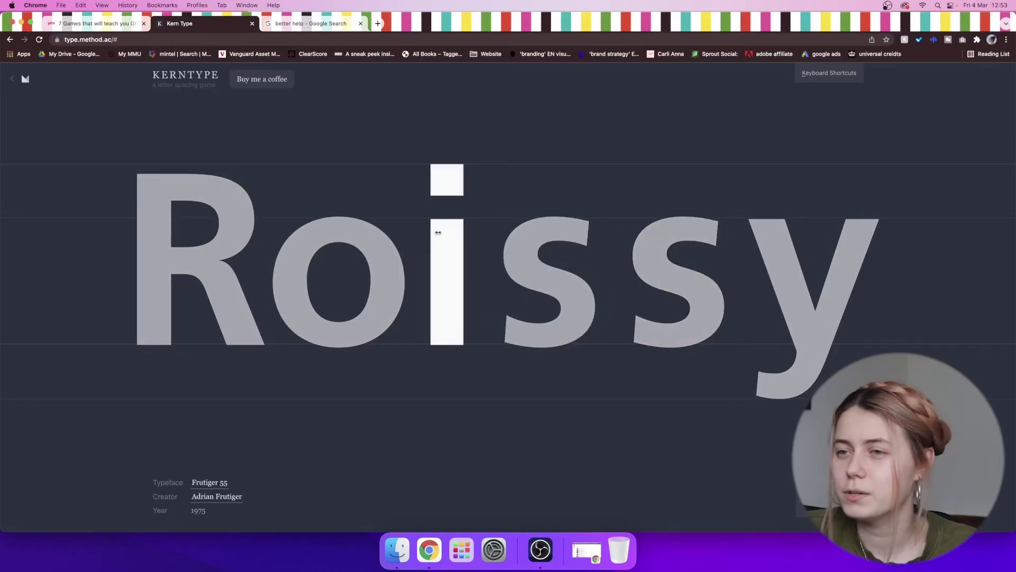
Step: Fine-tune the o, i and both s's in Roissy so that all the letter gaps look equal
{"action": "left_click_drag", "start_coordinate": [437, 232], "coordinate": [439, 232]}
{"action": "left_click_drag", "start_coordinate": [360, 230], "coordinate": [363, 230]}
{"action": "left_click_drag", "start_coordinate": [446, 231], "coordinate": [448, 232]}
{"action": "left_click_drag", "start_coordinate": [674, 231], "coordinate": [677, 231]}
{"action": "left_click_drag", "start_coordinate": [592, 232], "coordinate": [598, 231]}
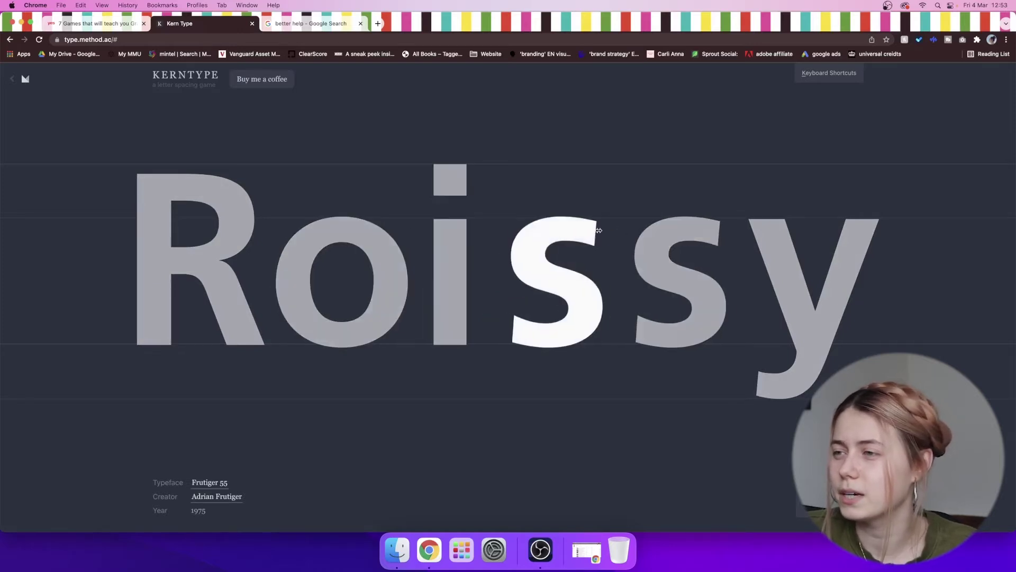
{"action": "left_click_drag", "start_coordinate": [451, 230], "coordinate": [454, 231]}
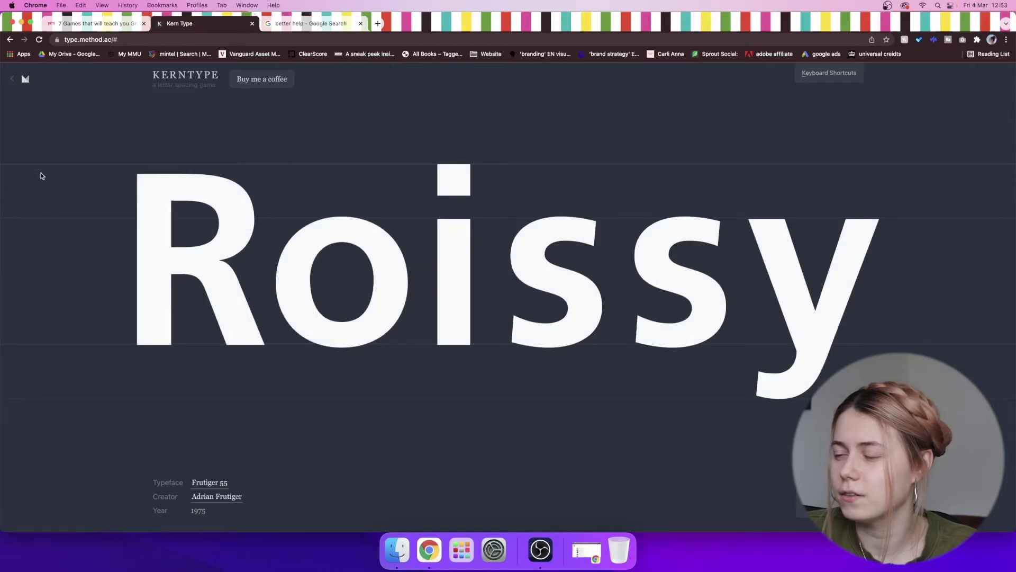
{"action": "left_click_drag", "start_coordinate": [370, 233], "coordinate": [373, 233]}
{"action": "left_click_drag", "start_coordinate": [569, 246], "coordinate": [568, 246]}
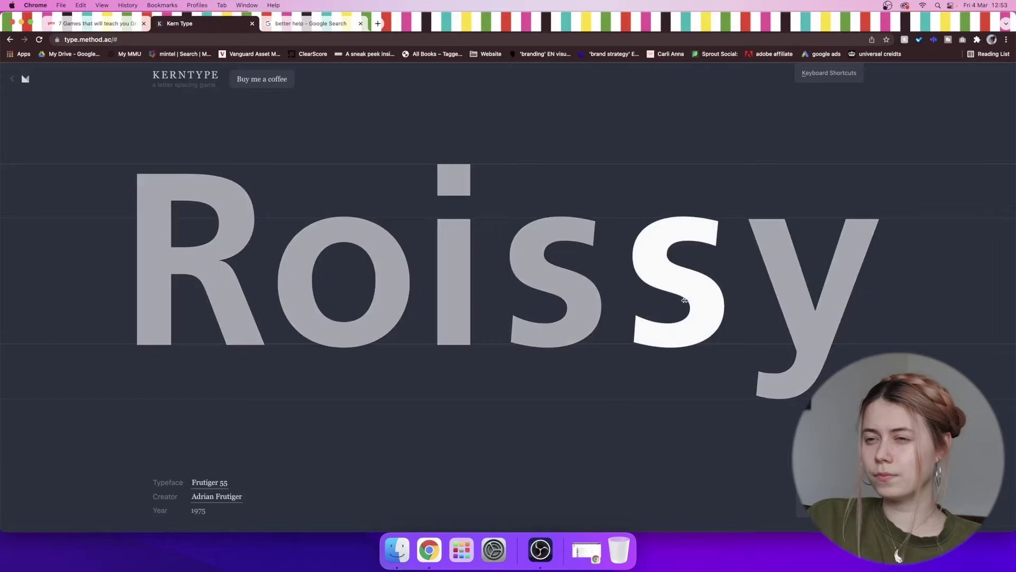
Step: Submit the finished spacing of Roissy and of the following word, Quijote
{"action": "key", "text": "Return"}
{"action": "key", "text": "Return"}
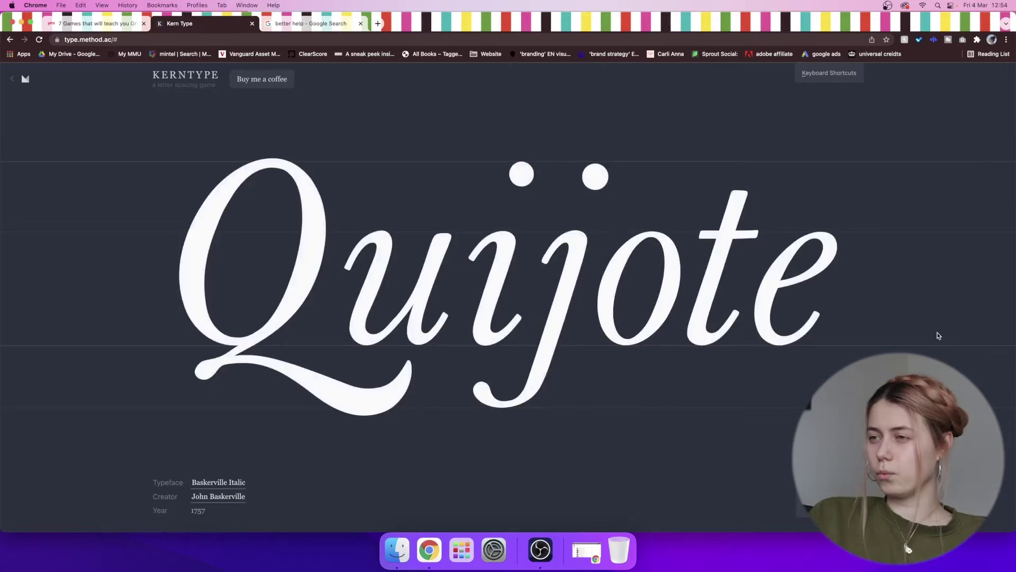
{"action": "key", "text": "Return"}
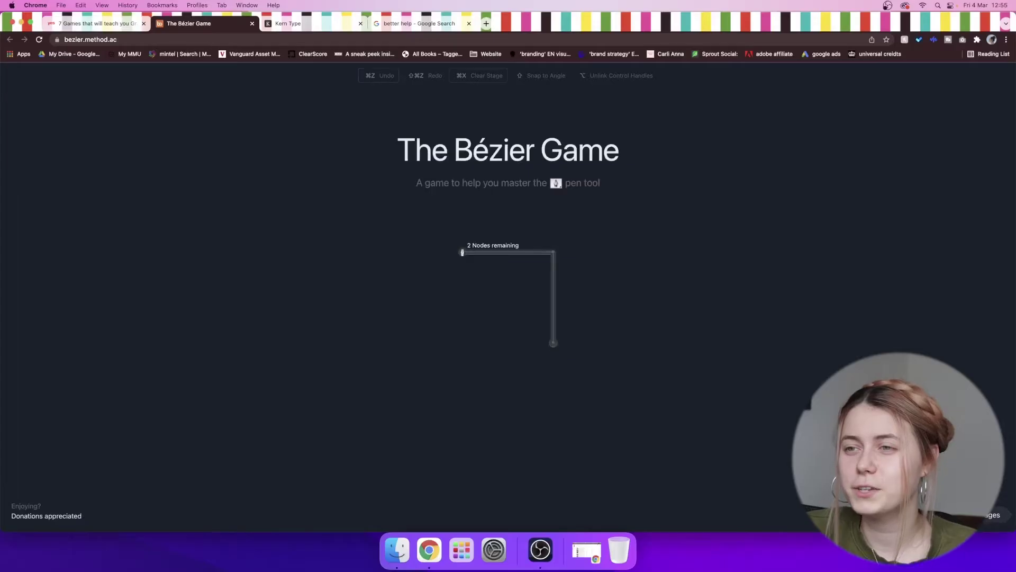
Step: Trace the right-angle practice line and the closed house outline in The Bézier Game with straight pen tool segments
{"action": "left_click", "coordinate": [554, 252]}
{"action": "left_click", "coordinate": [554, 343]}
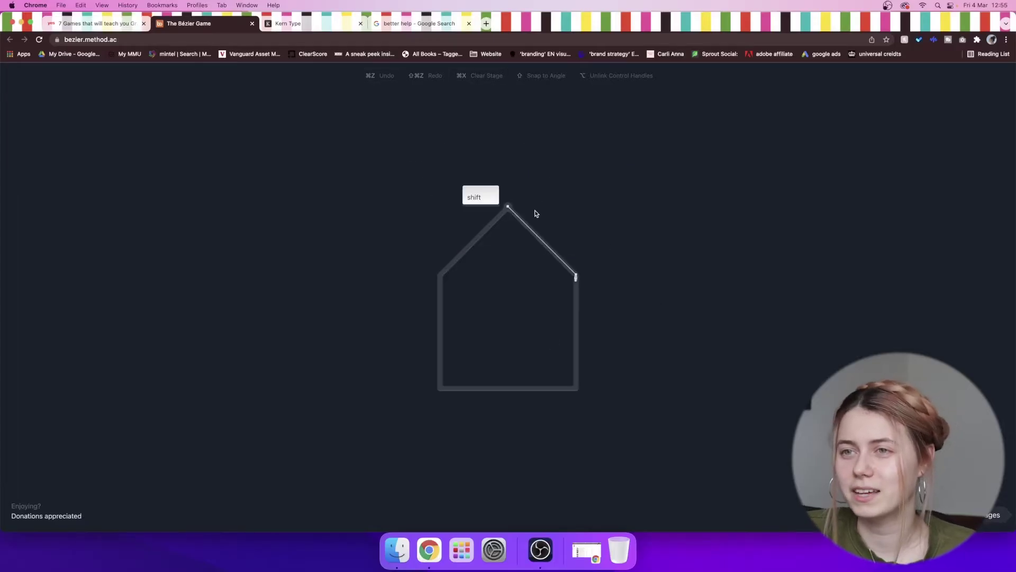
{"action": "left_click", "coordinate": [508, 206]}
{"action": "left_click", "coordinate": [576, 274]}
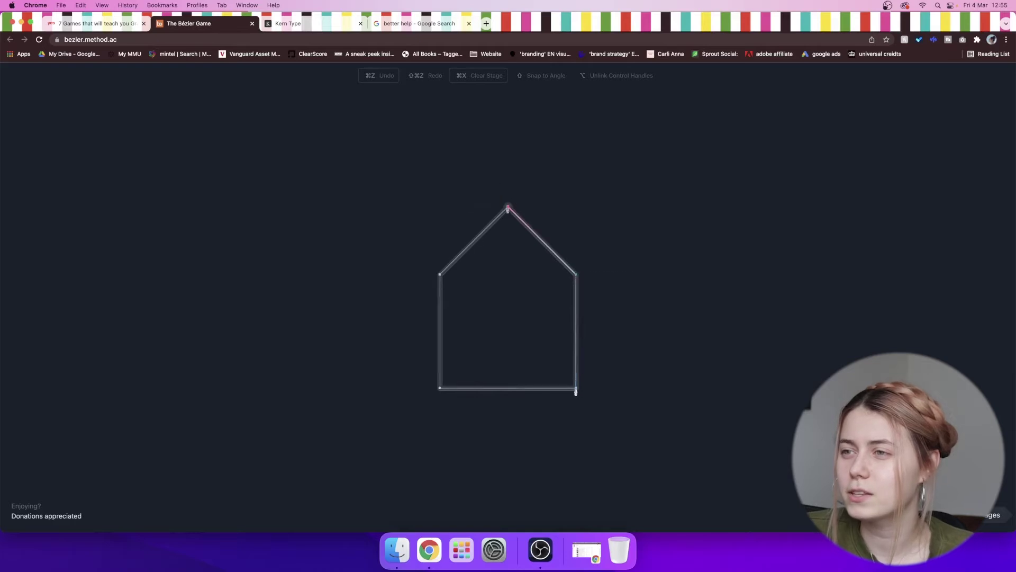
{"action": "left_click", "coordinate": [575, 388]}
{"action": "left_click", "coordinate": [440, 388]}
{"action": "left_click", "coordinate": [440, 274]}
{"action": "left_click", "coordinate": [509, 207]}
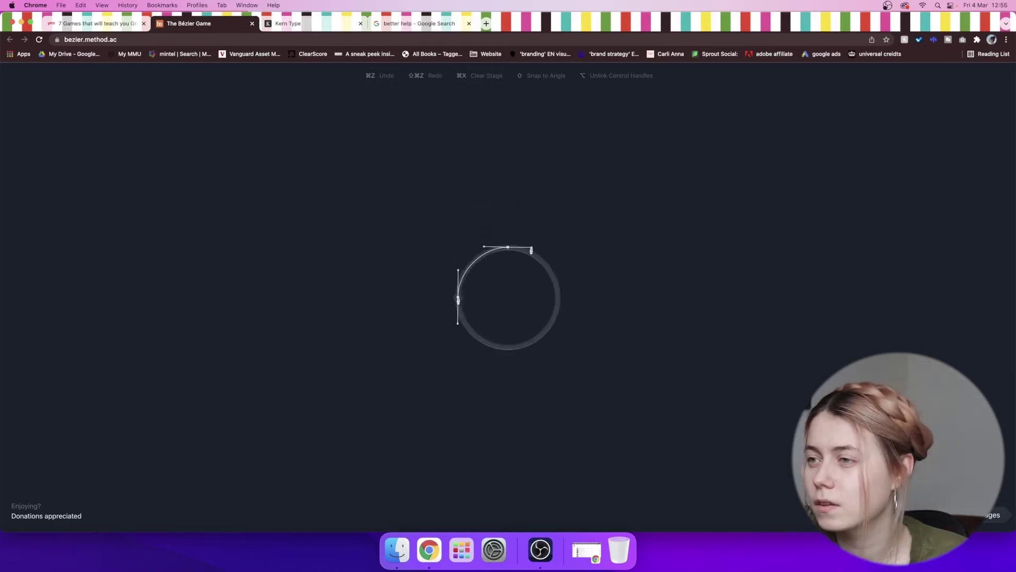
Step: Trace the circle with smooth curve nodes on its outline and close the path at the starting node
{"action": "left_click", "coordinate": [458, 298]}
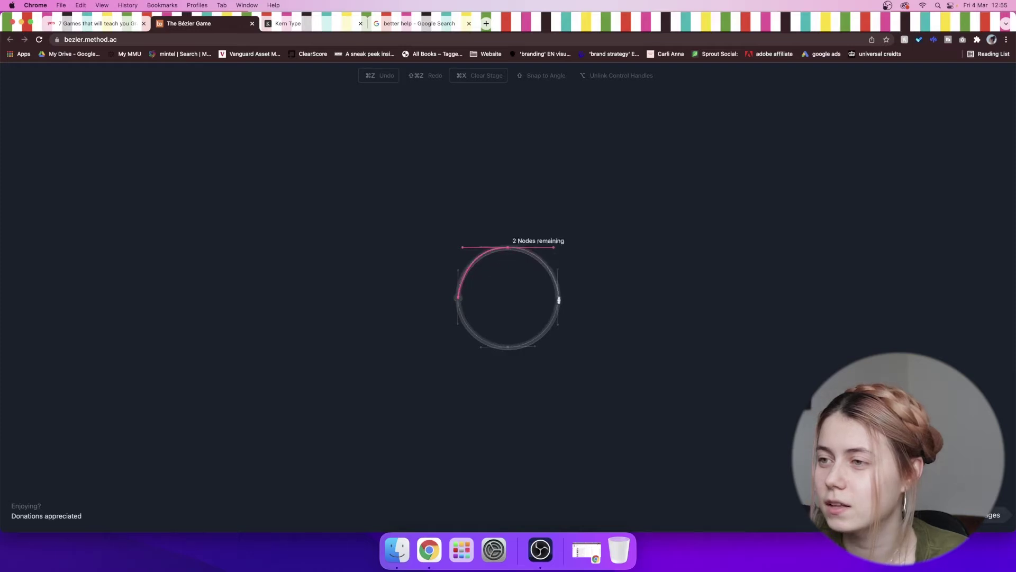
{"action": "left_click_drag", "start_coordinate": [559, 298], "coordinate": [559, 308]}
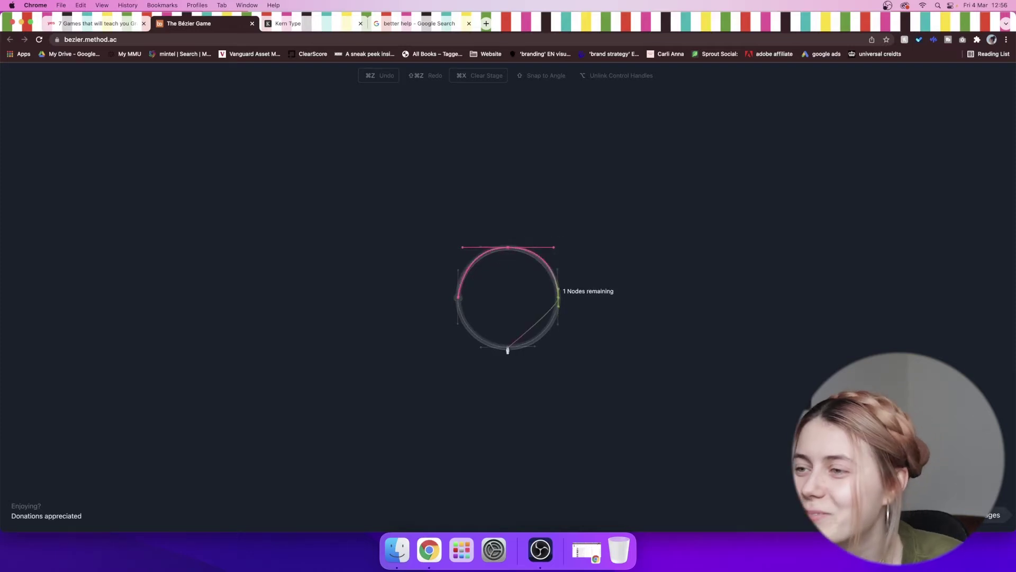
{"action": "left_click", "coordinate": [458, 300]}
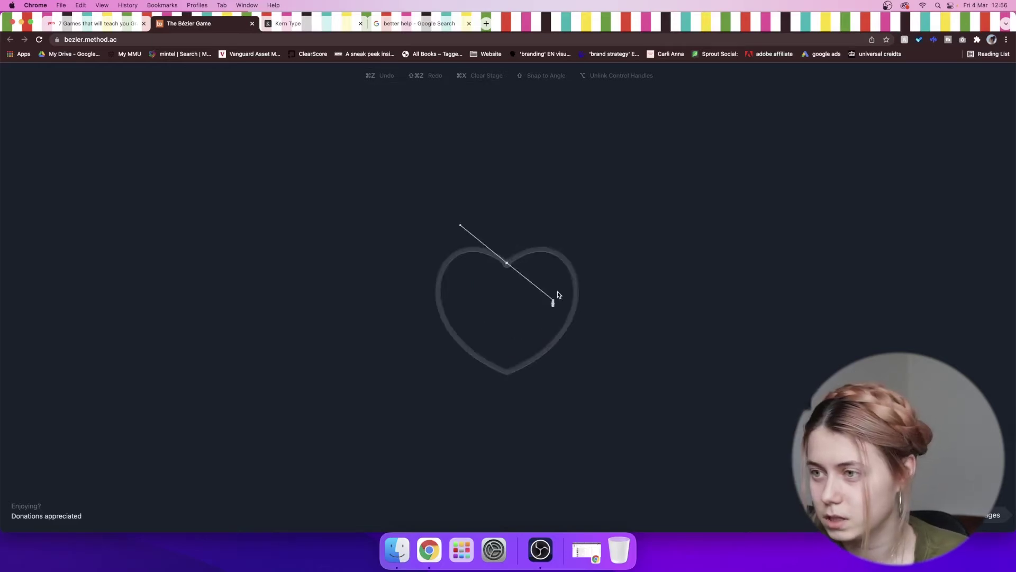
Step: Try to trace the heart's right half from the top notch to the bottom tip, undoing the misplaced nodes
{"action": "left_click", "coordinate": [523, 264]}
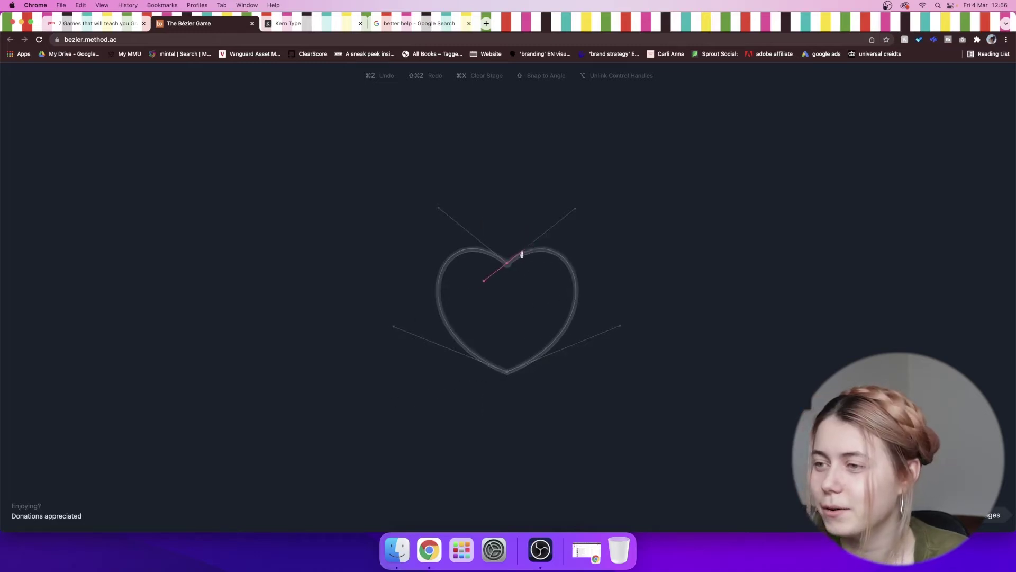
{"action": "left_click", "coordinate": [507, 372]}
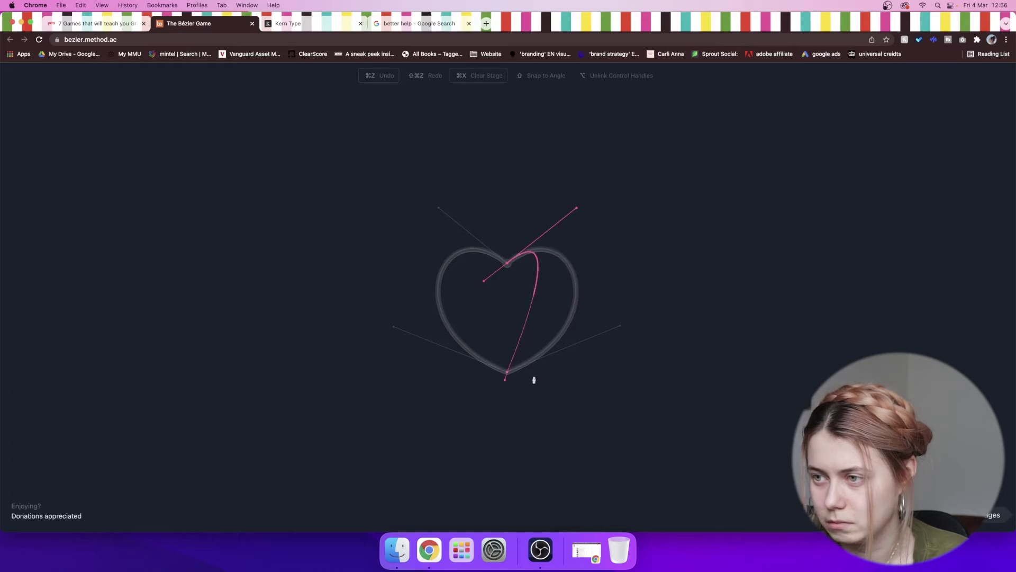
{"action": "key", "text": "super+z"}
{"action": "key", "text": "super+z"}
{"action": "left_click_drag", "start_coordinate": [507, 371], "coordinate": [404, 379]}
{"action": "key", "text": "super+z"}
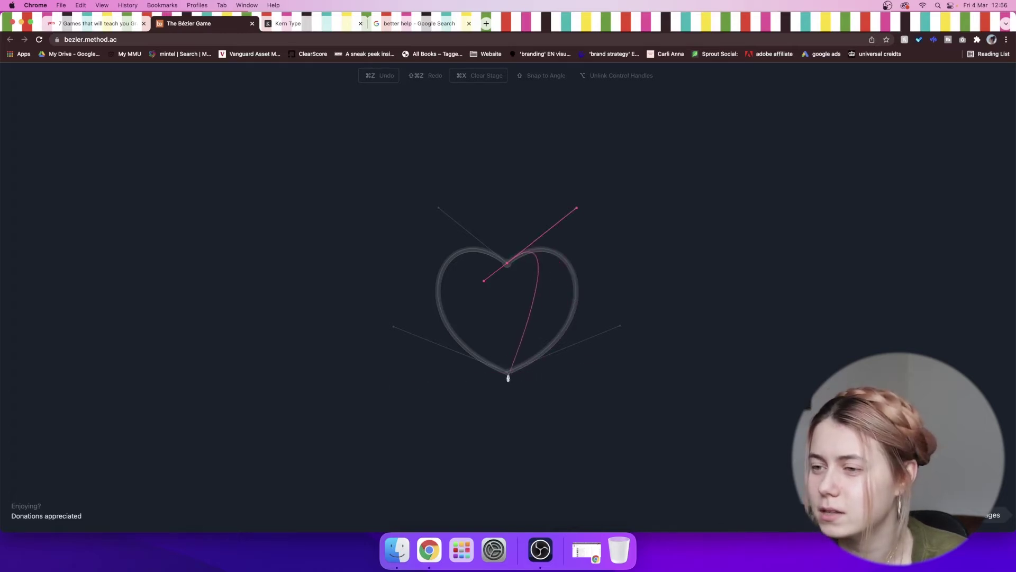
Step: Try to trace the heart with a curve node at the bottom tip and a closing node at the notch, and undo the path
{"action": "left_click_drag", "start_coordinate": [508, 377], "coordinate": [391, 406]}
{"action": "left_click_drag", "start_coordinate": [505, 376], "coordinate": [396, 414]}
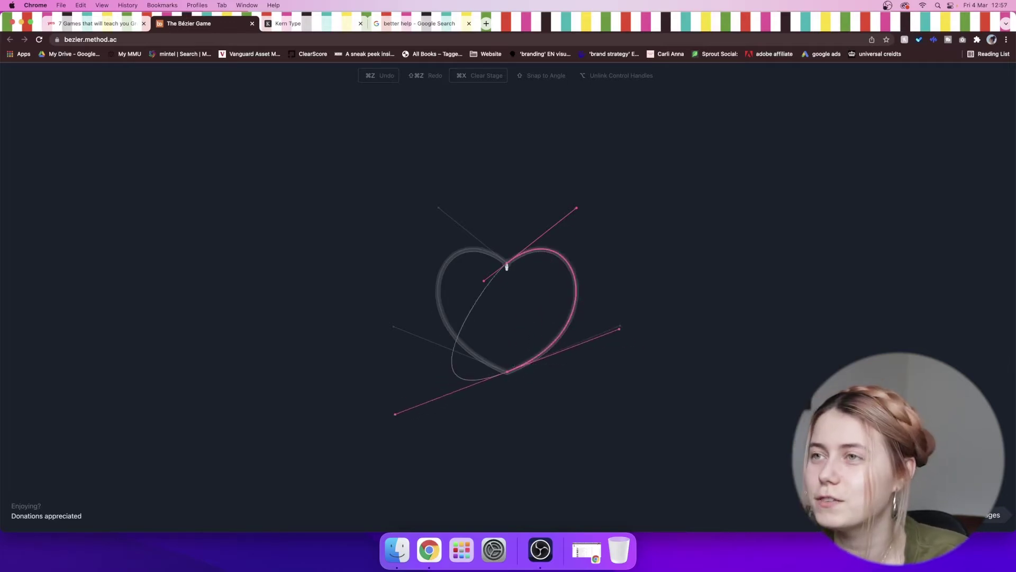
{"action": "left_click_drag", "start_coordinate": [507, 264], "coordinate": [602, 376]}
{"action": "key", "text": "super+z"}
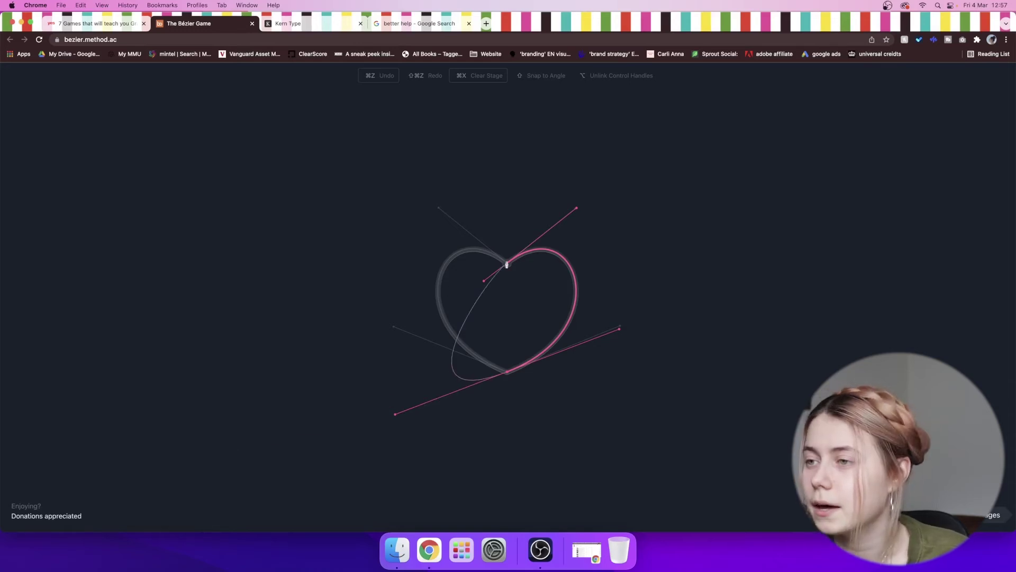
{"action": "key", "text": "super+z"}
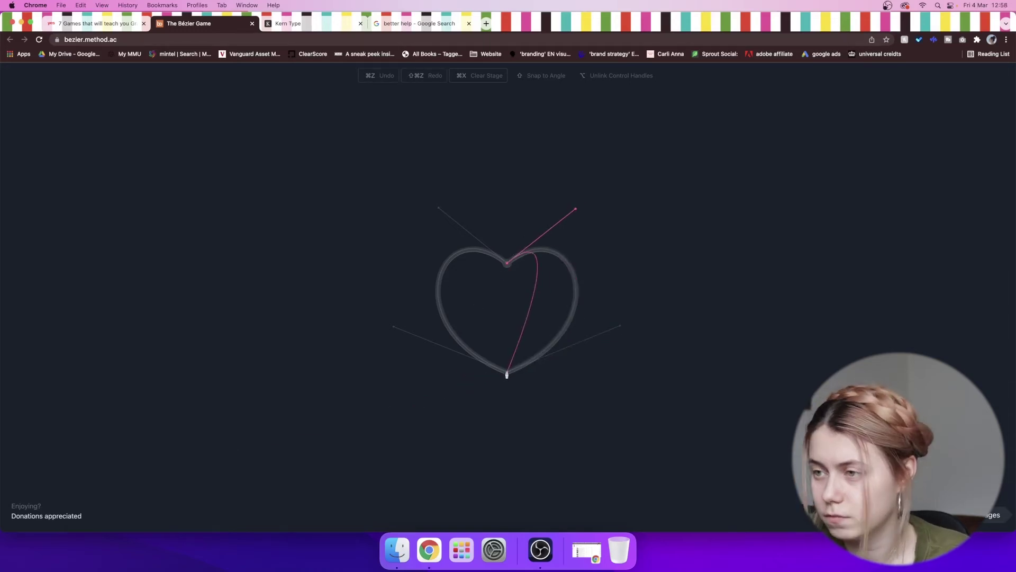
{"action": "key", "text": "super+z"}
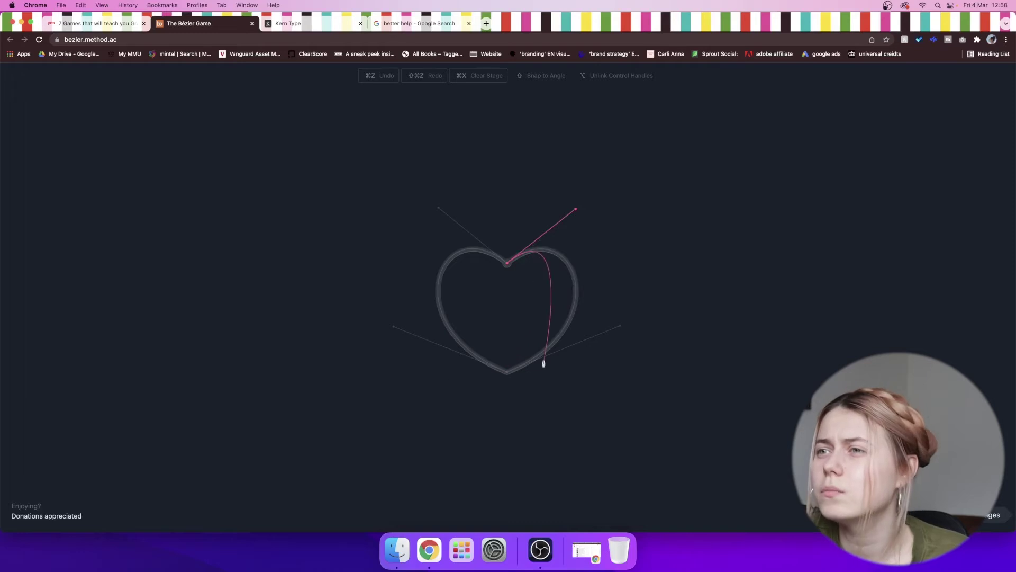
{"action": "left_click", "coordinate": [506, 372]}
{"action": "key", "text": "super+z"}
{"action": "left_click_drag", "start_coordinate": [507, 372], "coordinate": [492, 390]}
{"action": "key", "text": "super+z"}
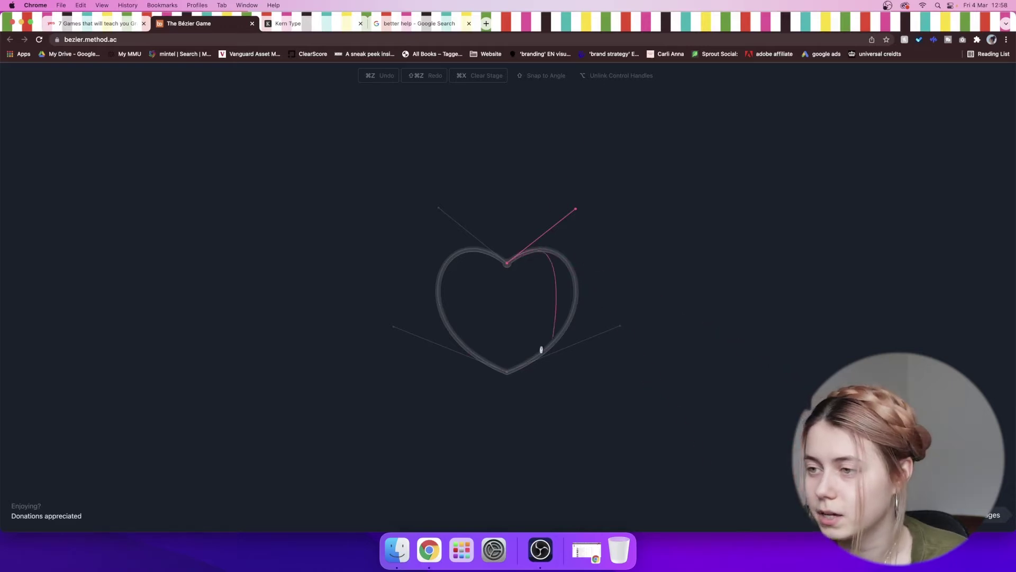
{"action": "key", "text": "super+z"}
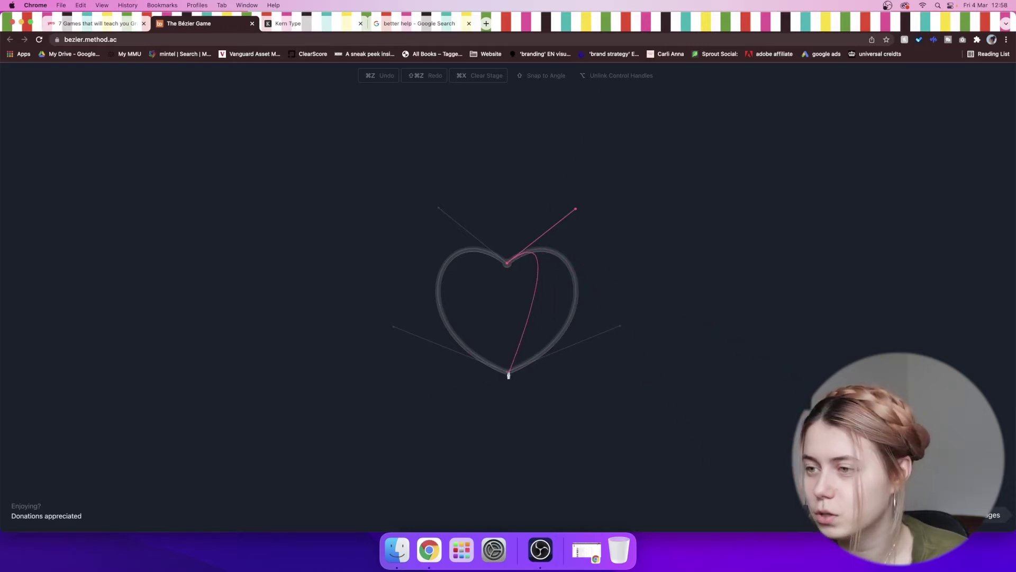
{"action": "key", "text": "super+z"}
Step: Curve the heart's right half with long handles at the bottom tip, and close the left half at the top notch
{"action": "left_click_drag", "start_coordinate": [506, 371], "coordinate": [389, 423]}
{"action": "key", "text": "super+z"}
{"action": "left_click_drag", "start_coordinate": [508, 373], "coordinate": [397, 416]}
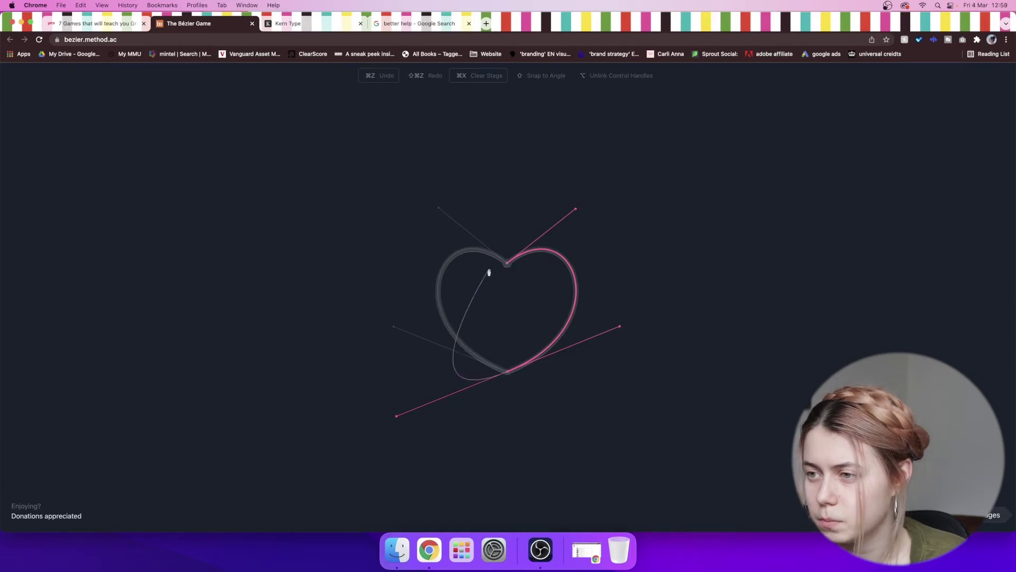
{"action": "left_click_drag", "start_coordinate": [507, 263], "coordinate": [576, 319]}
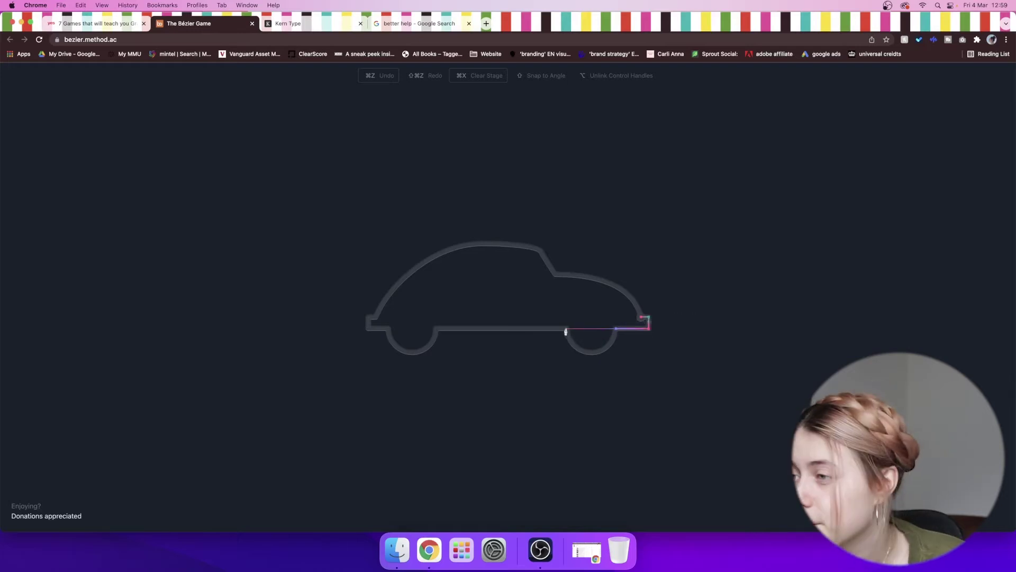
Step: Trace the car outline from the front wheel along the underside, rear wheel, rear bumper and roof to the windscreen base
{"action": "left_click_drag", "start_coordinate": [566, 329], "coordinate": [540, 277]}
{"action": "key", "text": "super+z"}
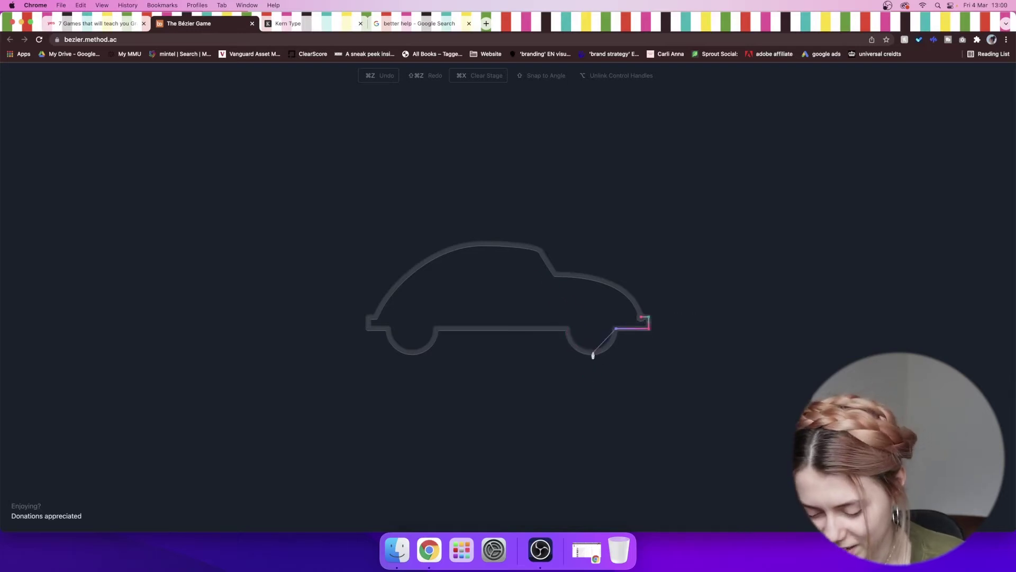
{"action": "left_click_drag", "start_coordinate": [571, 358], "coordinate": [572, 356]}
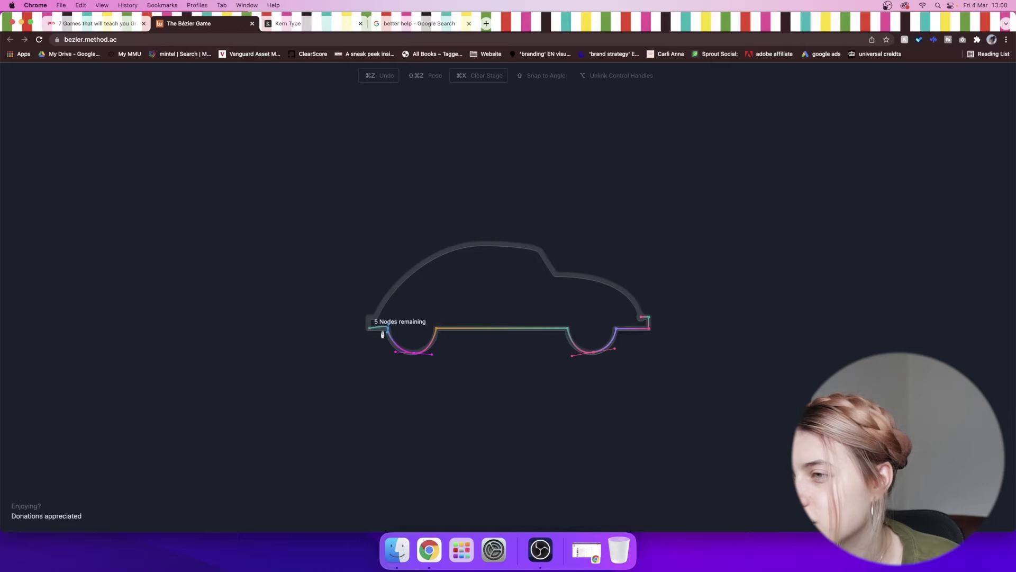
{"action": "left_click", "coordinate": [375, 319]}
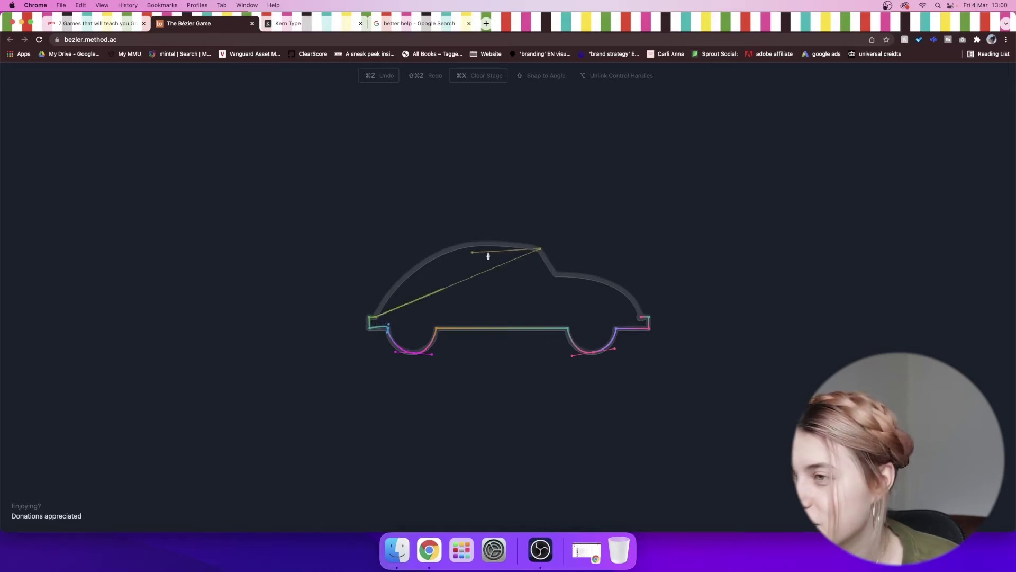
{"action": "left_click_drag", "start_coordinate": [488, 256], "coordinate": [657, 286]}
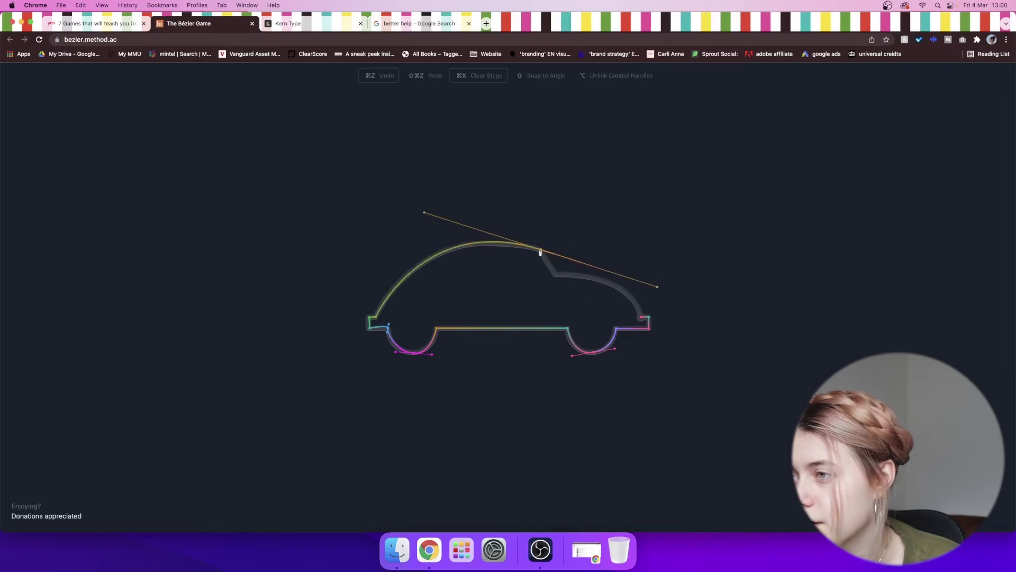
{"action": "mouse_move", "coordinate": [554, 276]}
{"action": "left_mouse_down"}
{"action": "mouse_move", "coordinate": [604, 305]}
{"action": "mouse_move", "coordinate": [567, 263]}
{"action": "left_mouse_up"}
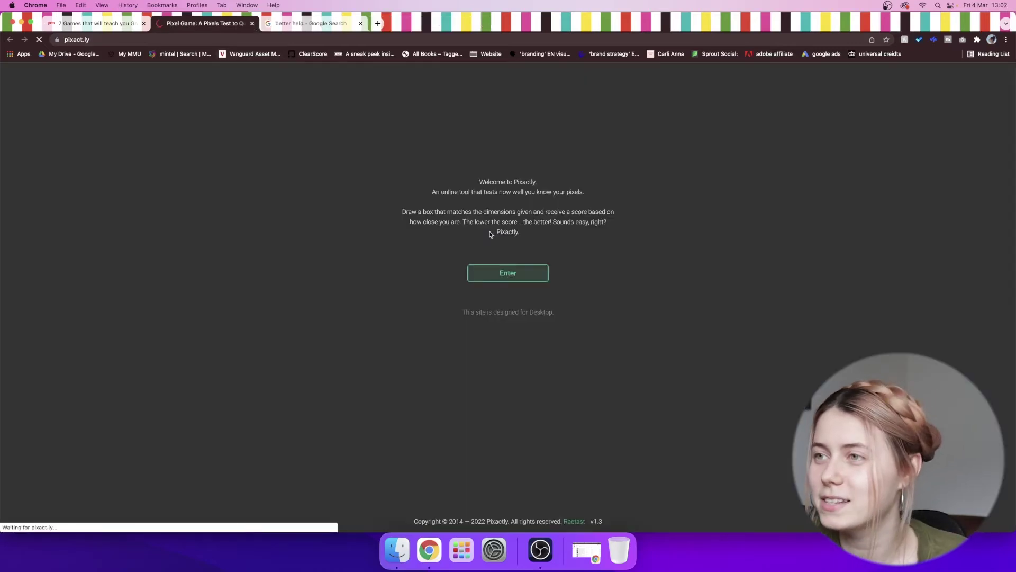
Step: Start a Pixactly game, draw a box about 104 × 118 px for the 25 × 35 px target and advance to round 2
{"action": "left_click", "coordinate": [517, 272]}
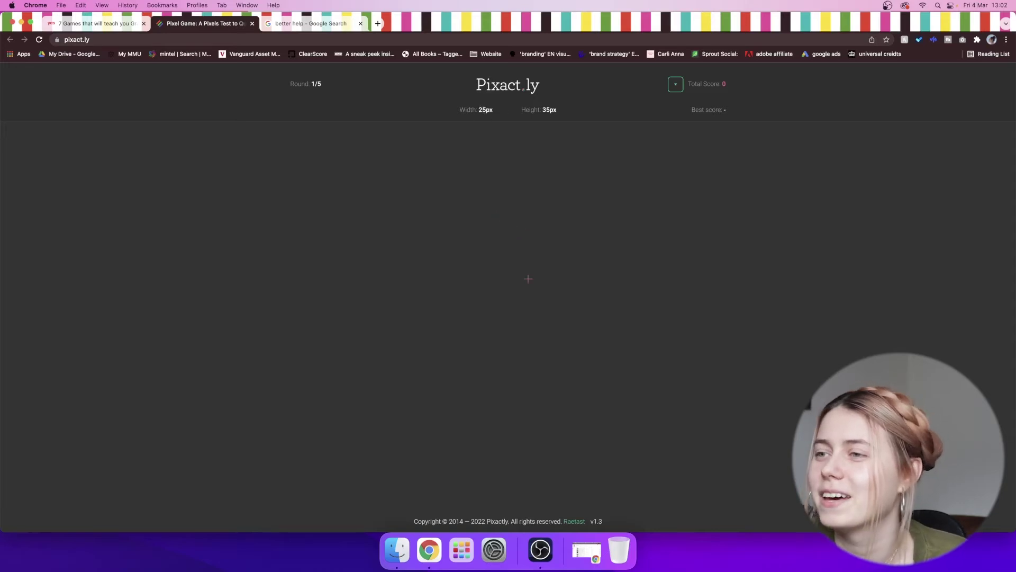
{"action": "left_click_drag", "start_coordinate": [456, 212], "coordinate": [502, 265]}
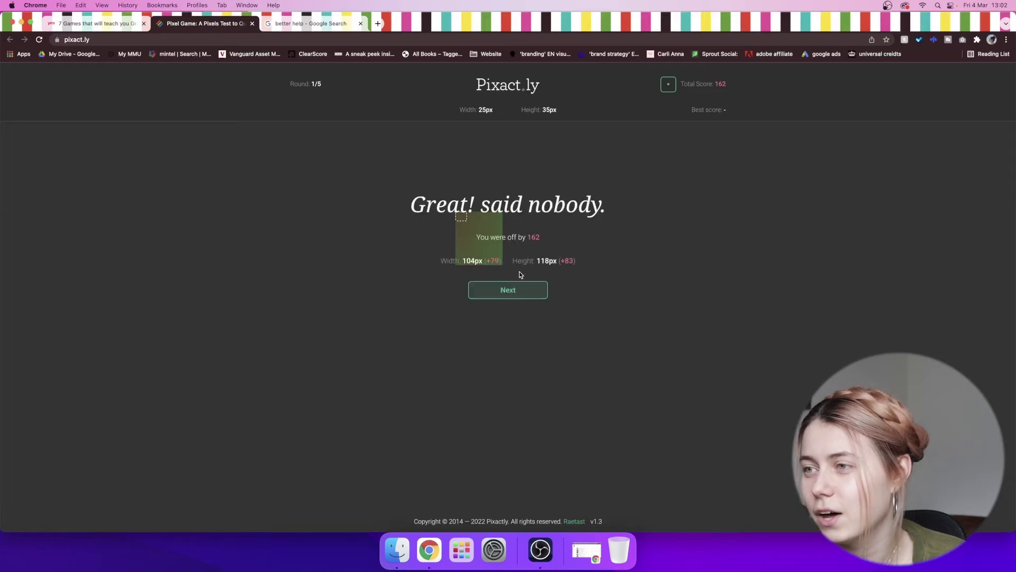
{"action": "left_click", "coordinate": [539, 294]}
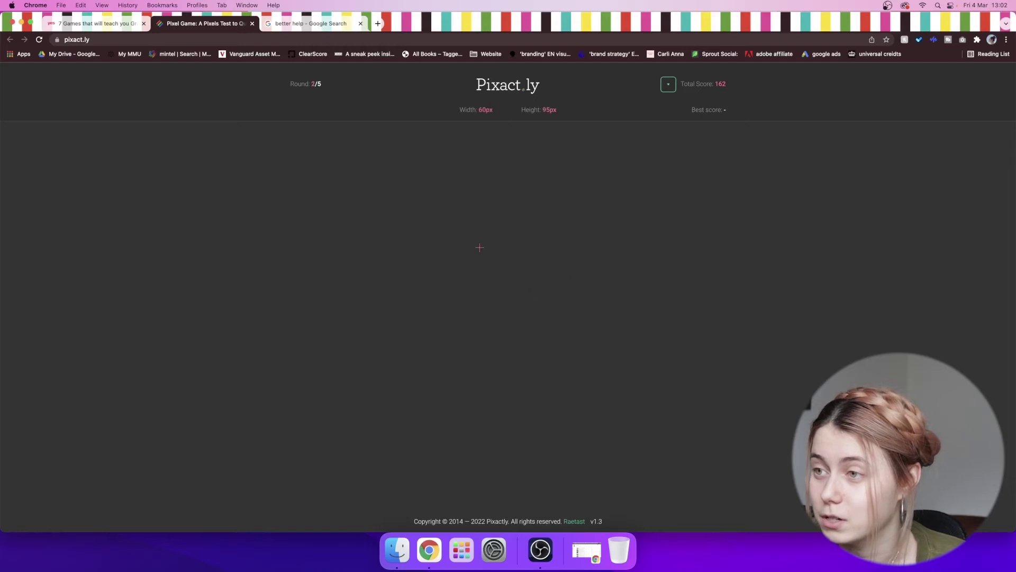
Step: Draw a box about 78 × 141 px for the 60 × 95 px target and advance to round 3
{"action": "left_click_drag", "start_coordinate": [451, 207], "coordinate": [485, 233]}
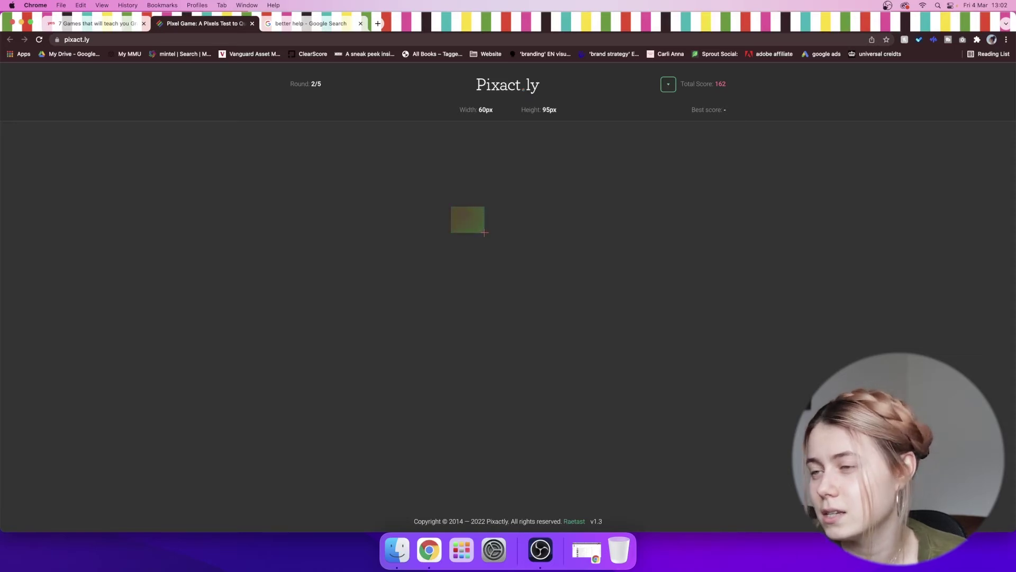
{"action": "left_click_drag", "start_coordinate": [484, 233], "coordinate": [487, 272]}
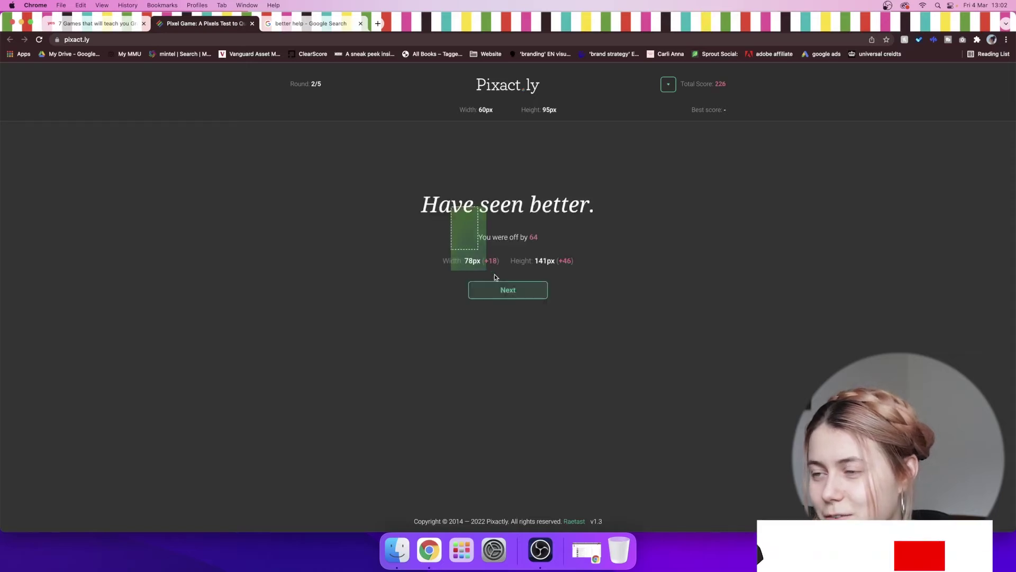
{"action": "left_click", "coordinate": [538, 291]}
Step: Draw a box about 91 × 147 px for the 110 × 170 px target and advance to round 4
{"action": "left_click_drag", "start_coordinate": [451, 198], "coordinate": [465, 224]}
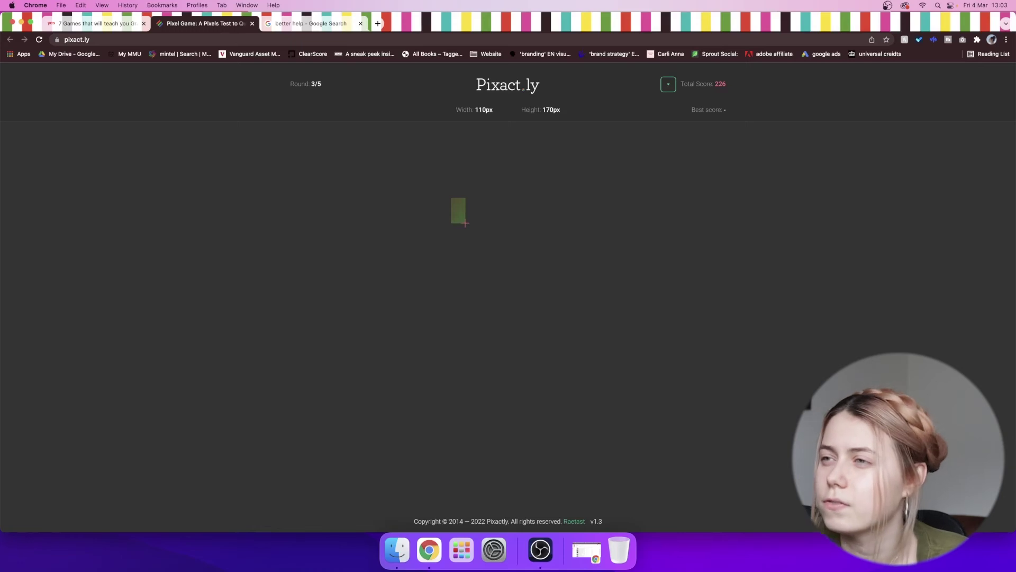
{"action": "left_click_drag", "start_coordinate": [465, 224], "coordinate": [475, 238]}
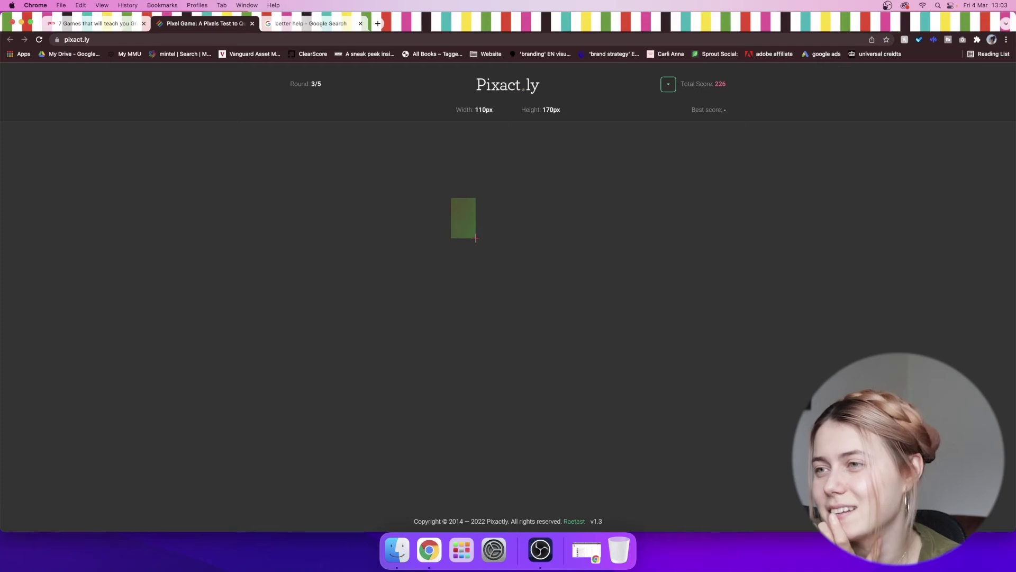
{"action": "left_click_drag", "start_coordinate": [476, 239], "coordinate": [492, 238]}
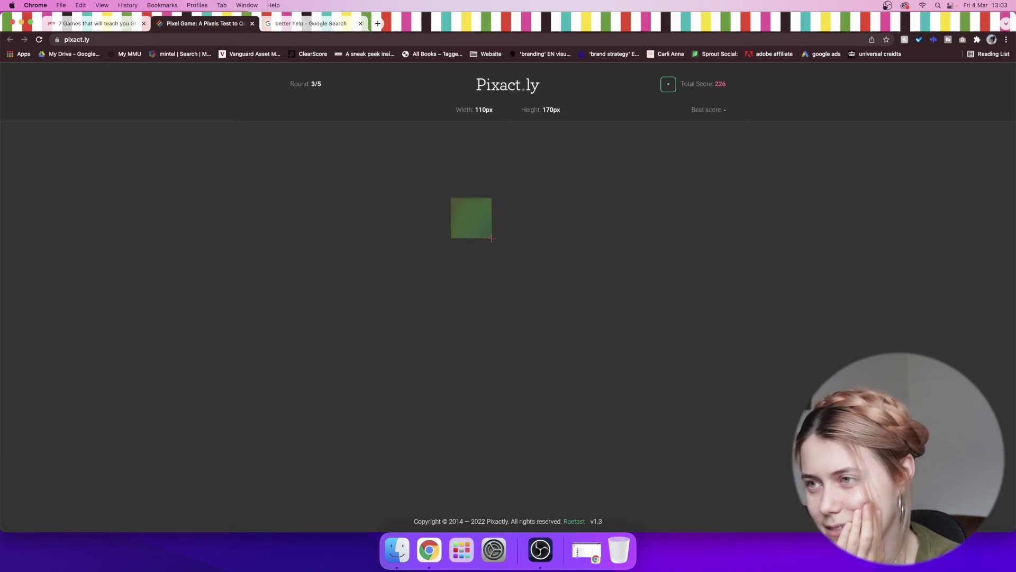
{"action": "left_click_drag", "start_coordinate": [491, 238], "coordinate": [493, 268]}
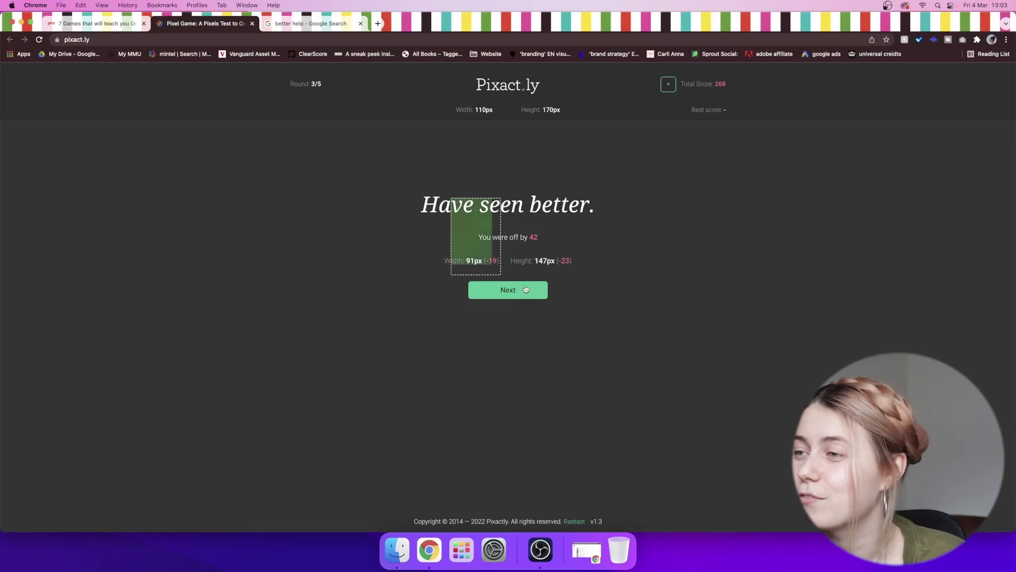
{"action": "left_click", "coordinate": [521, 290]}
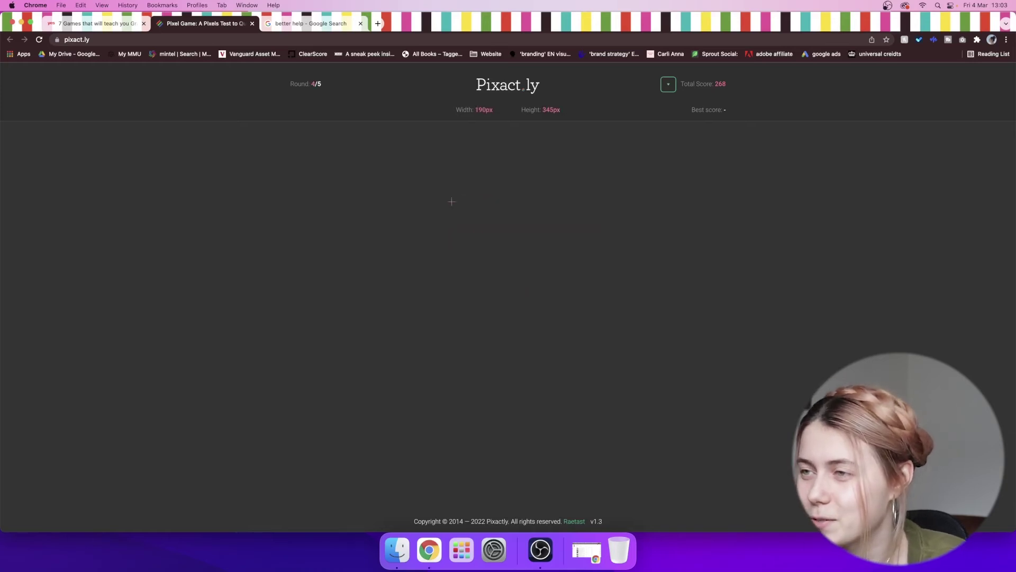
Step: Draw a box about 223 × 365 px for the 190 × 345 px target and advance to the final round
{"action": "left_click_drag", "start_coordinate": [446, 193], "coordinate": [498, 268]}
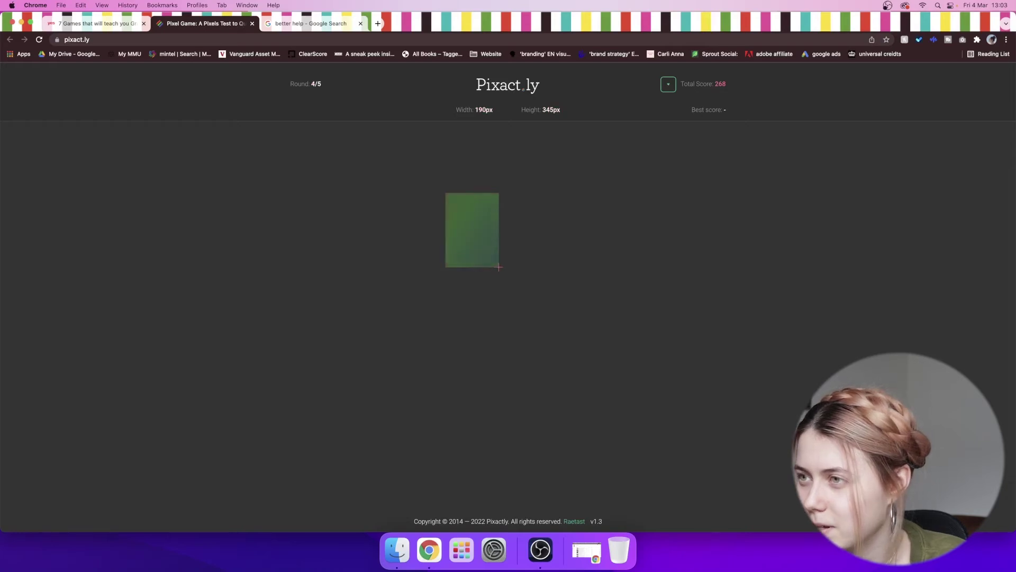
{"action": "left_click_drag", "start_coordinate": [499, 266], "coordinate": [535, 268]}
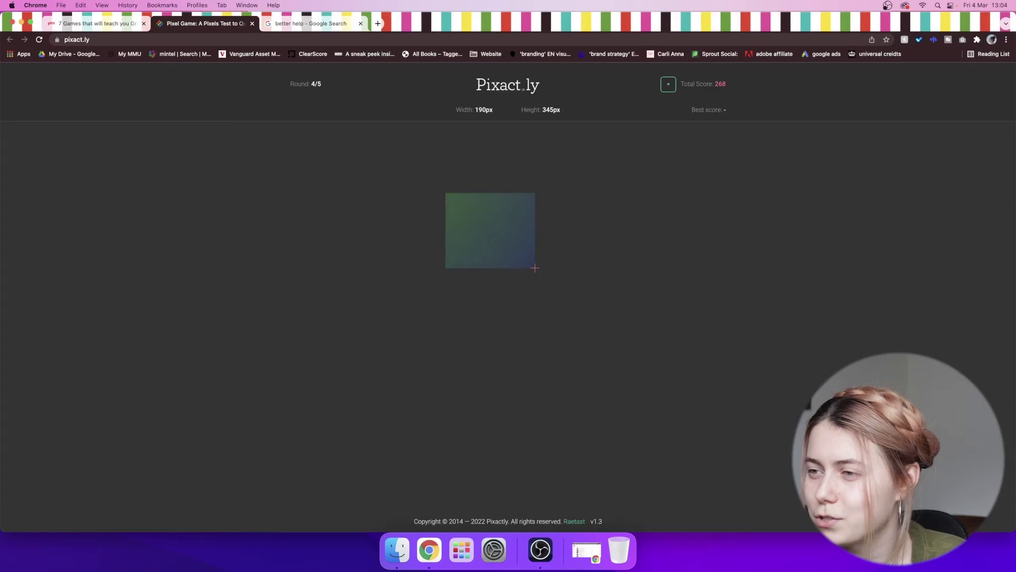
{"action": "left_click_drag", "start_coordinate": [535, 268], "coordinate": [547, 359]}
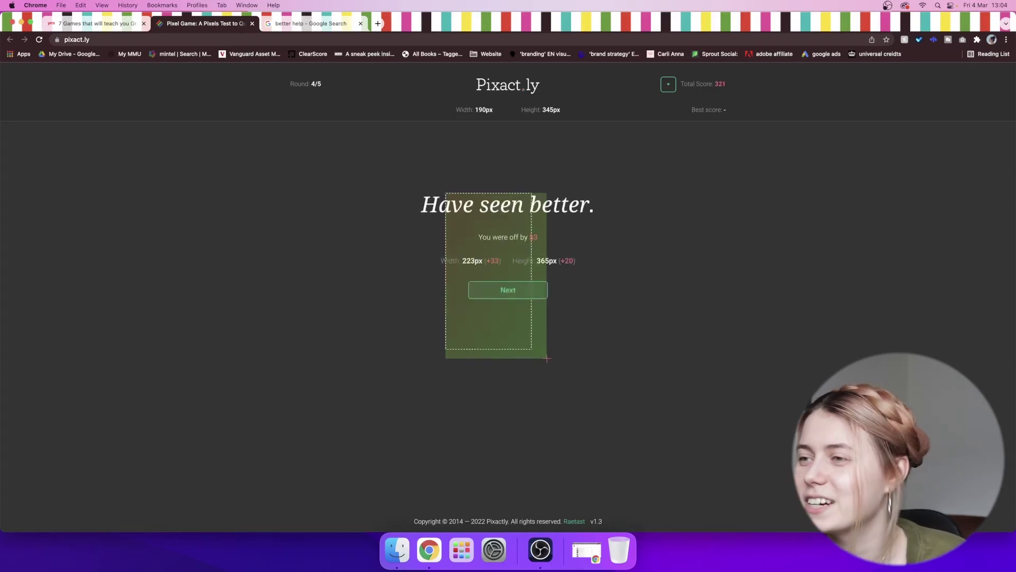
{"action": "left_click", "coordinate": [531, 291]}
Step: Draw a box about 244 × 338 px for the 210 × 445 px target and show the game's total score
{"action": "left_click_drag", "start_coordinate": [438, 189], "coordinate": [548, 339]}
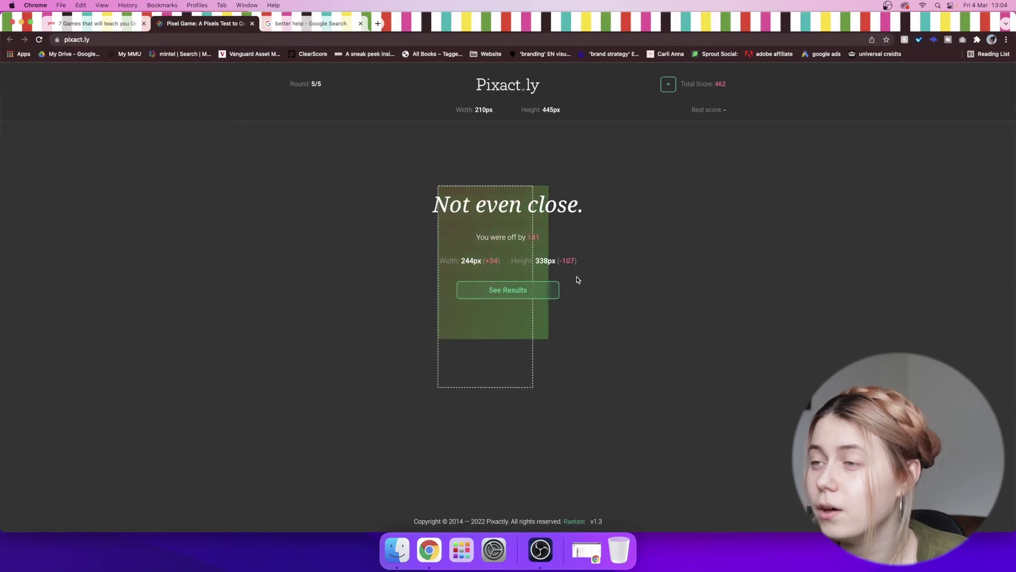
{"action": "left_click", "coordinate": [527, 290]}
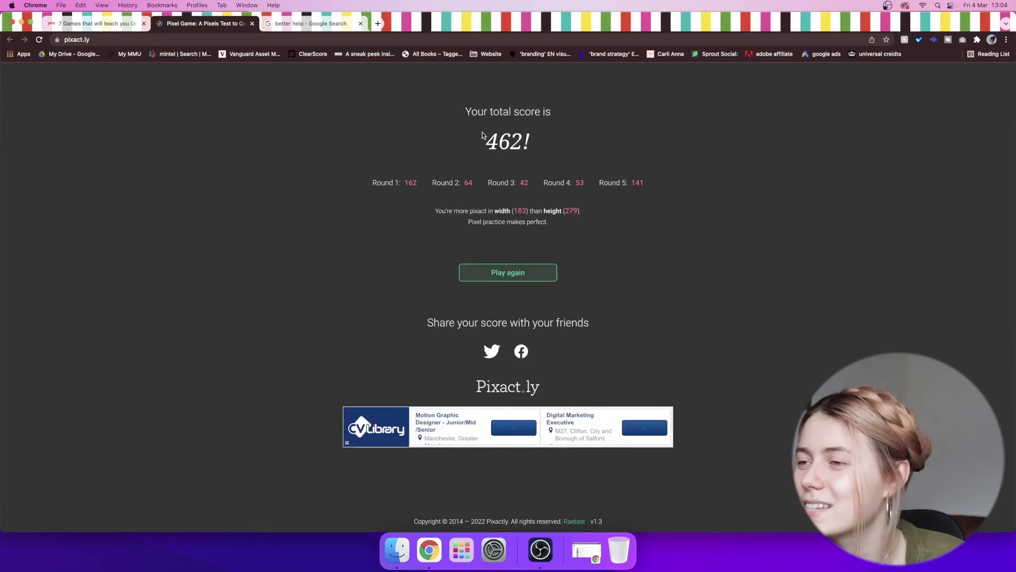
{"action": "left_click_drag", "start_coordinate": [481, 136], "coordinate": [548, 147]}
Step: Start a new game, draw a box about 34 × 64 px for the 25 × 50 px target and advance to round 2
{"action": "left_click", "coordinate": [540, 278]}
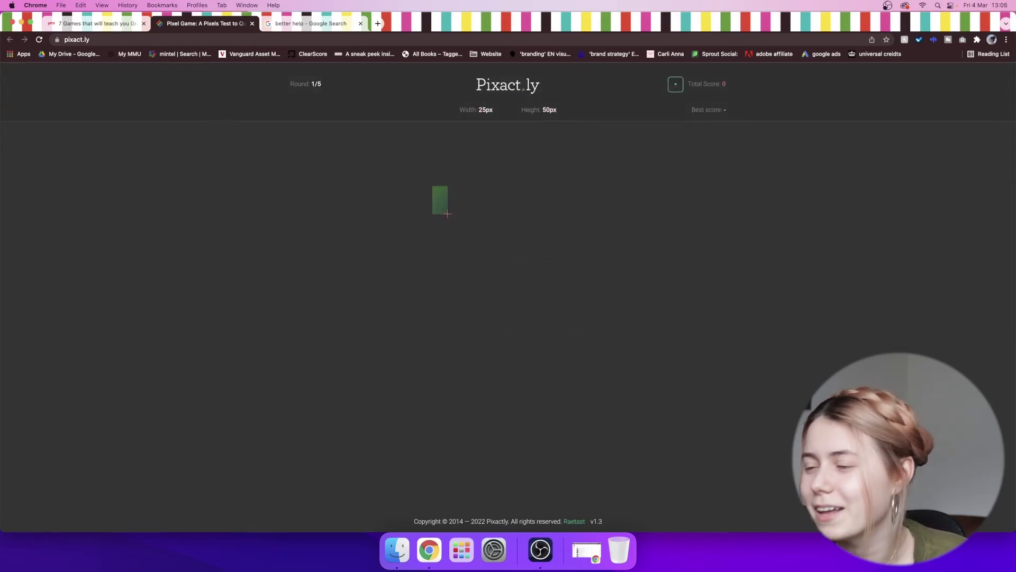
{"action": "left_click_drag", "start_coordinate": [447, 215], "coordinate": [448, 216]}
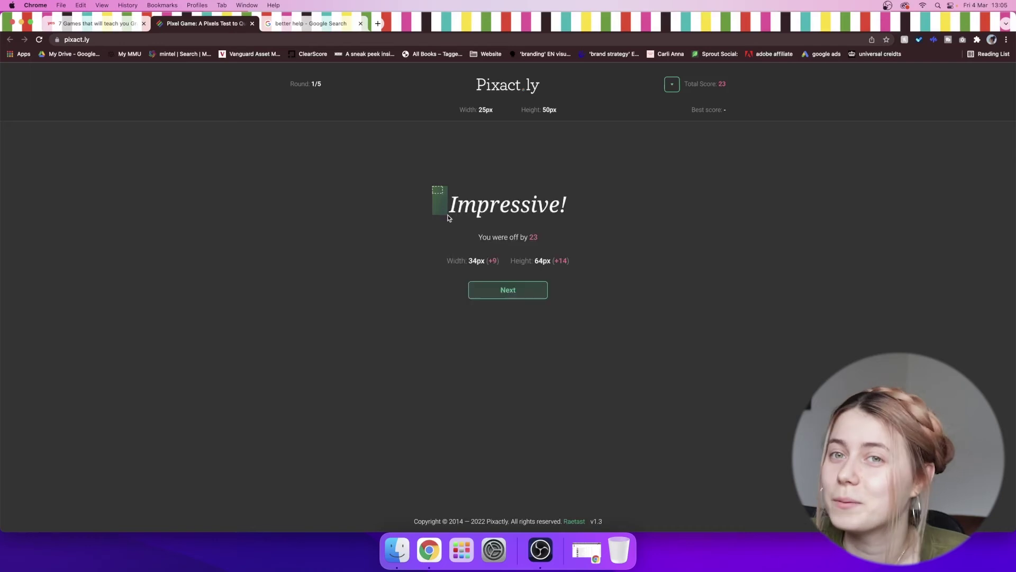
{"action": "left_click", "coordinate": [523, 290]}
Step: Draw a box about 79 × 122 px for the 45 × 80 px target and advance to round 3
{"action": "left_click_drag", "start_coordinate": [435, 185], "coordinate": [470, 240]}
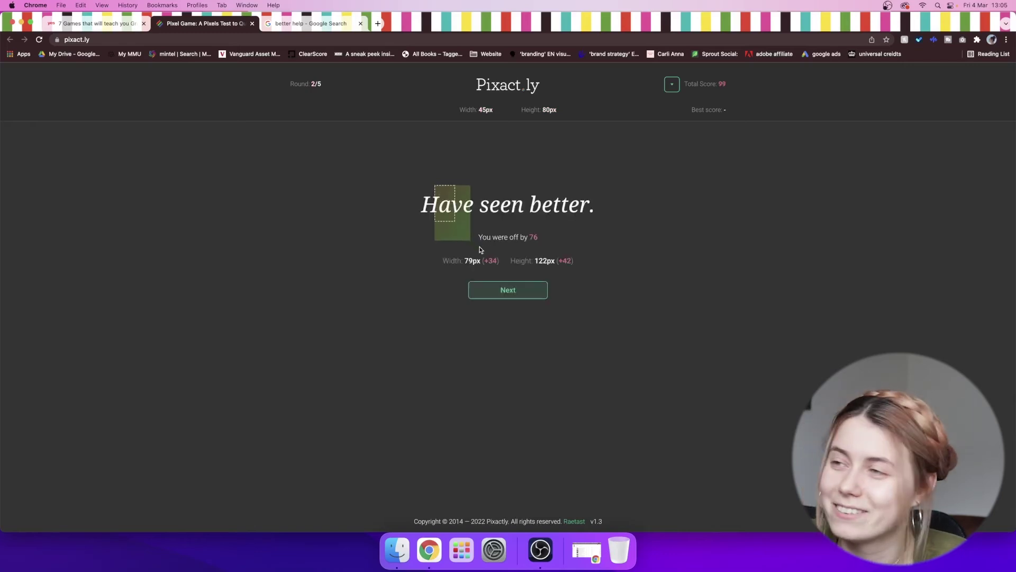
{"action": "left_click", "coordinate": [516, 290]}
Step: Draw a box about 85 × 121 px for the 70 × 80 px target and advance to round 4
{"action": "left_click_drag", "start_coordinate": [435, 190], "coordinate": [453, 219]}
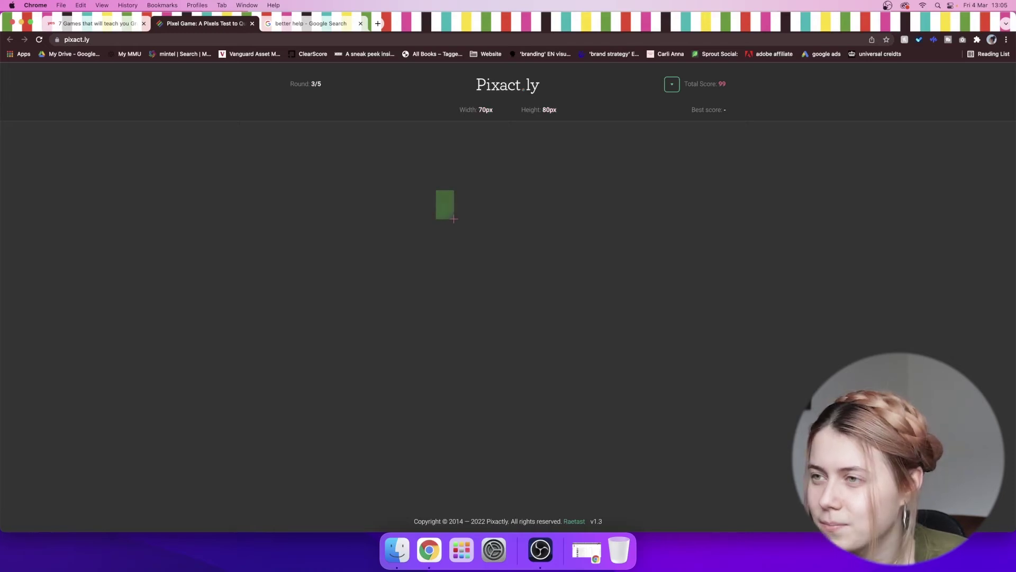
{"action": "left_click_drag", "start_coordinate": [454, 218], "coordinate": [474, 218]}
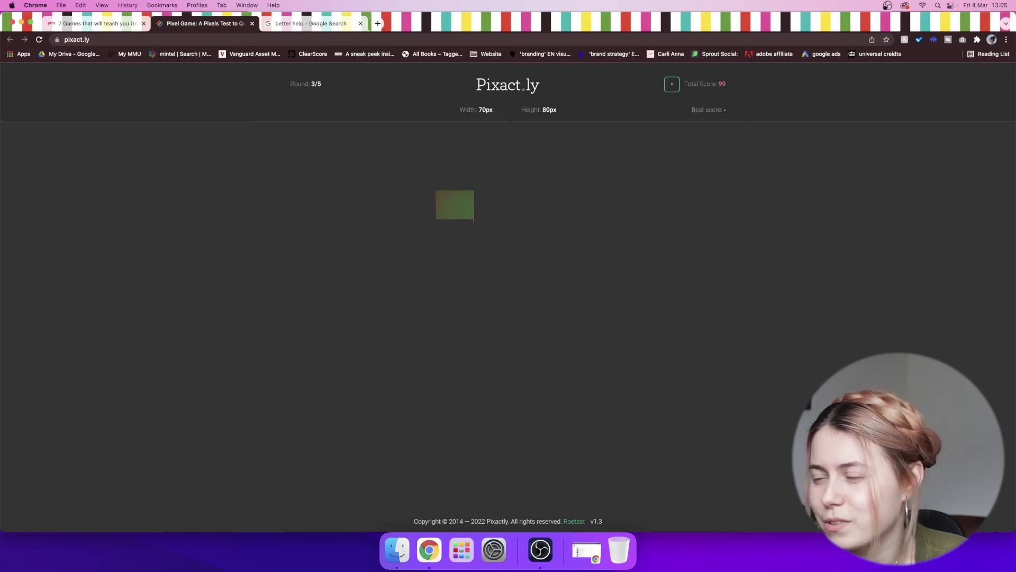
{"action": "left_click_drag", "start_coordinate": [474, 219], "coordinate": [475, 245]}
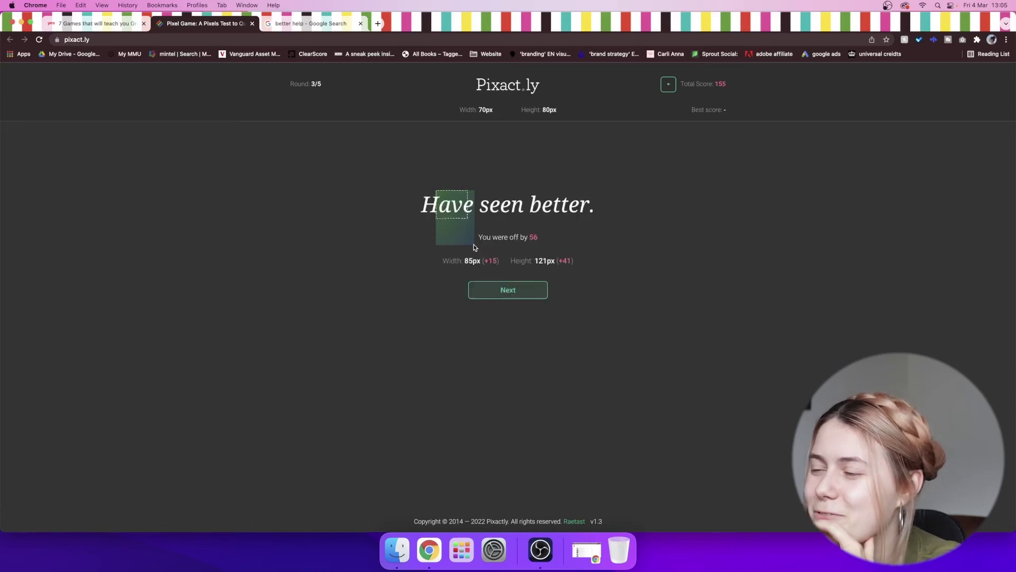
{"action": "left_click", "coordinate": [530, 294]}
Step: Draw a box about 180 × 133 px for the 320 × 130 px target and advance to the final round
{"action": "left_click_drag", "start_coordinate": [438, 198], "coordinate": [454, 222]}
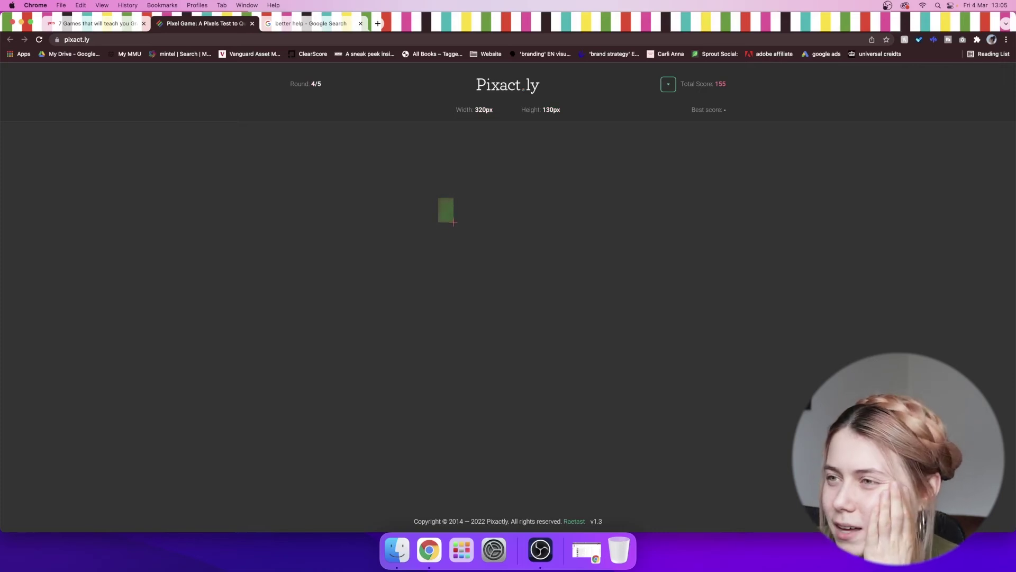
{"action": "left_click_drag", "start_coordinate": [454, 223], "coordinate": [460, 236]}
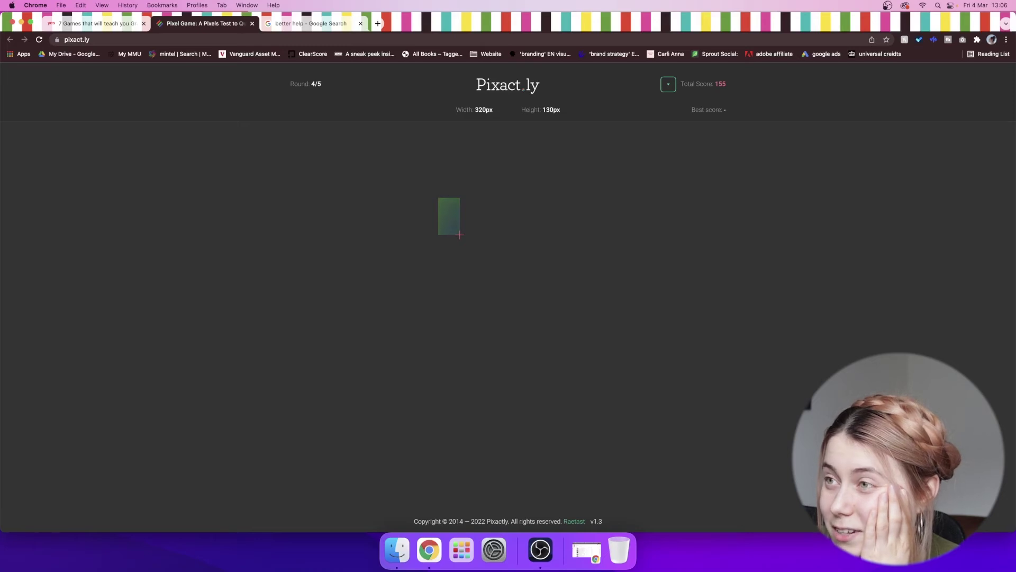
{"action": "left_click_drag", "start_coordinate": [460, 236], "coordinate": [520, 258]}
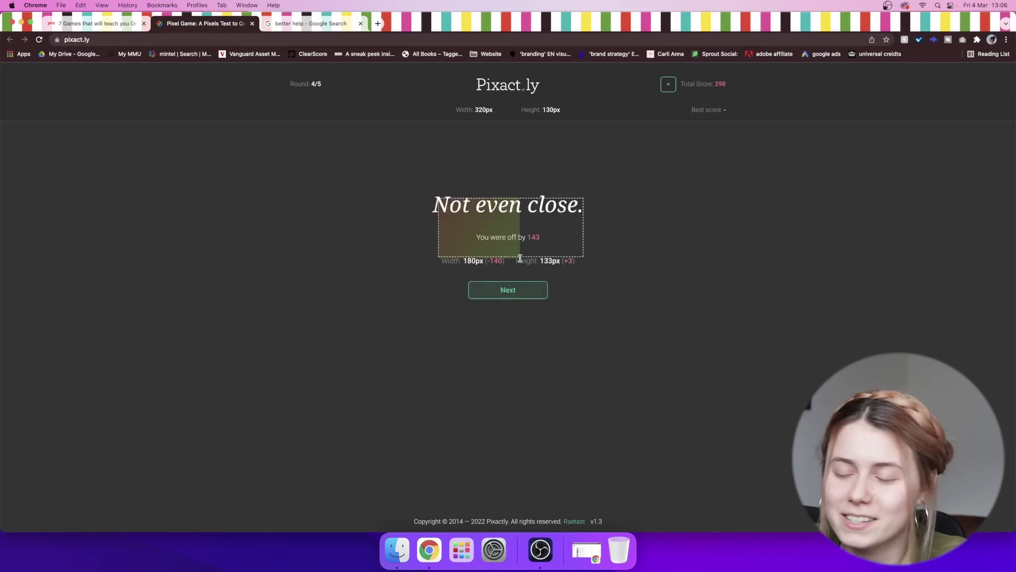
{"action": "left_click", "coordinate": [519, 290]}
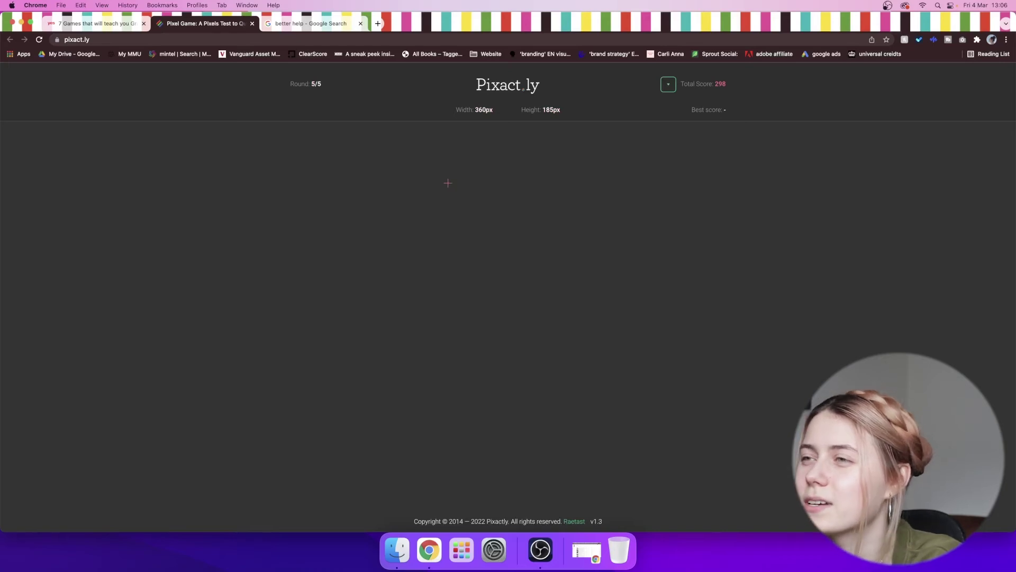
Step: Draw a box about 305 × 132 px for the 360 × 185 px target and show the game's total score
{"action": "left_click_drag", "start_coordinate": [447, 190], "coordinate": [584, 245]}
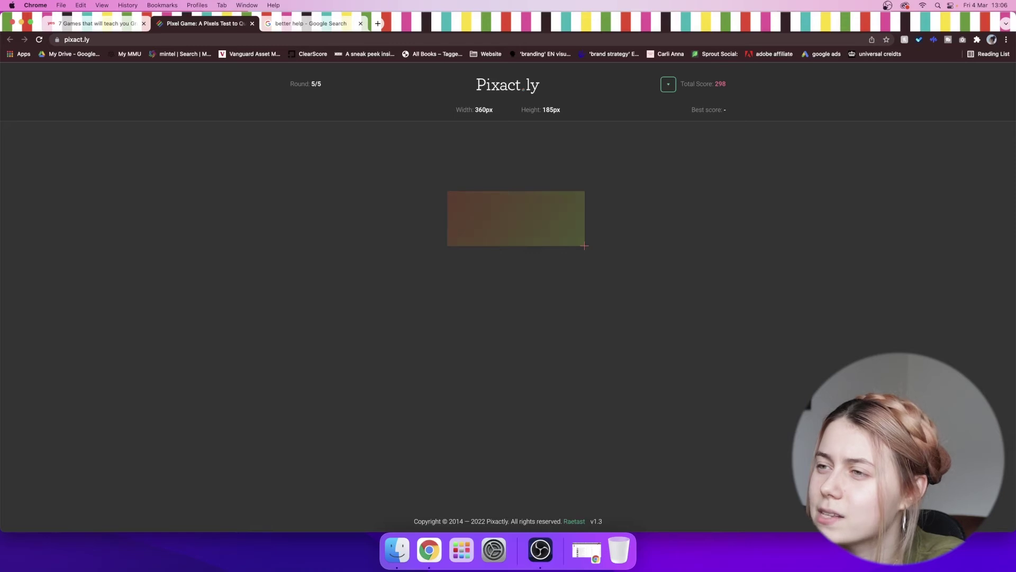
{"action": "left_click_drag", "start_coordinate": [585, 246], "coordinate": [586, 251]}
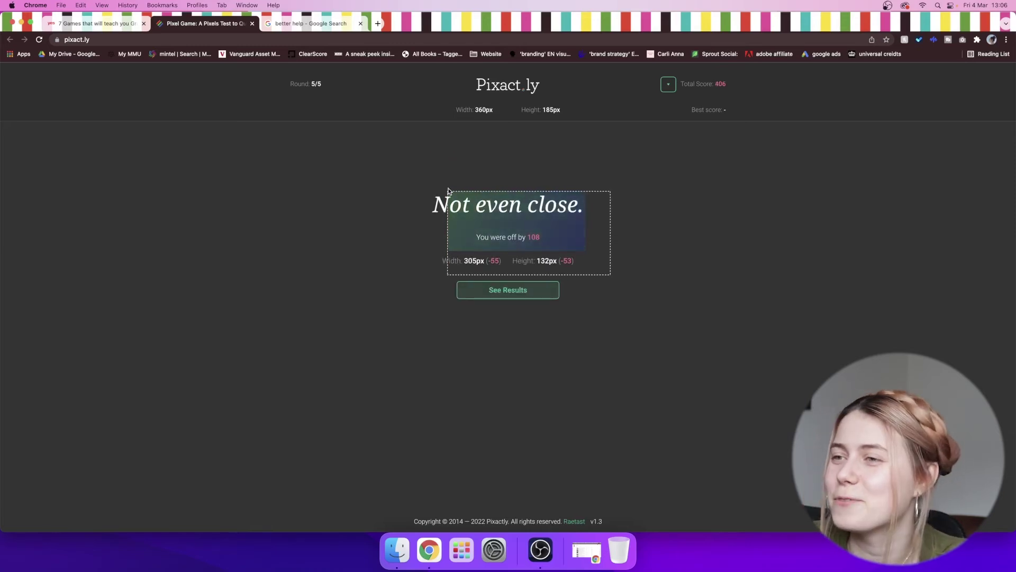
{"action": "left_click", "coordinate": [534, 291]}
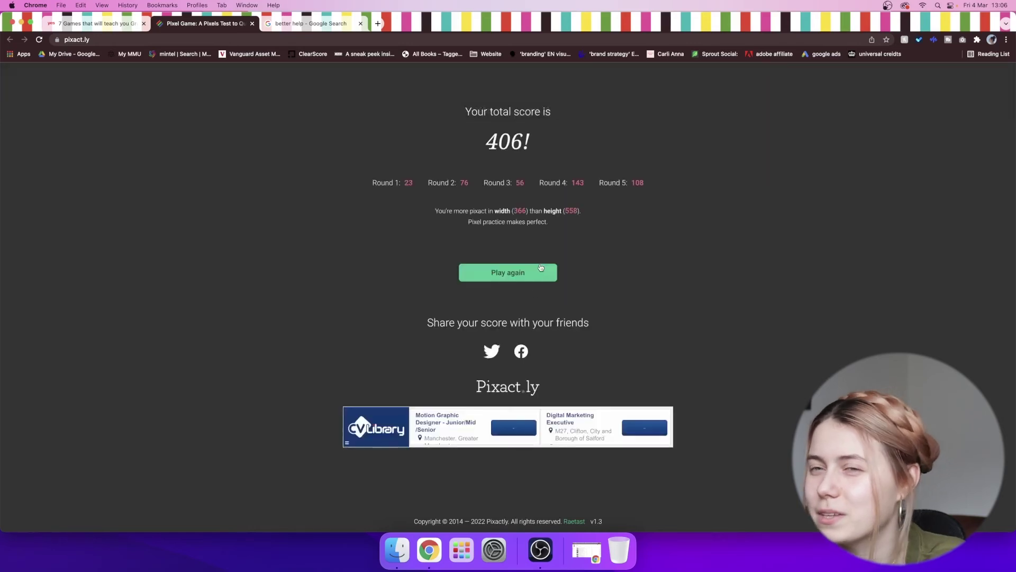
Step: Start a new game, draw a box about 30 × 53 px for the 15 × 45 px target and advance to round 2
{"action": "left_click", "coordinate": [536, 276]}
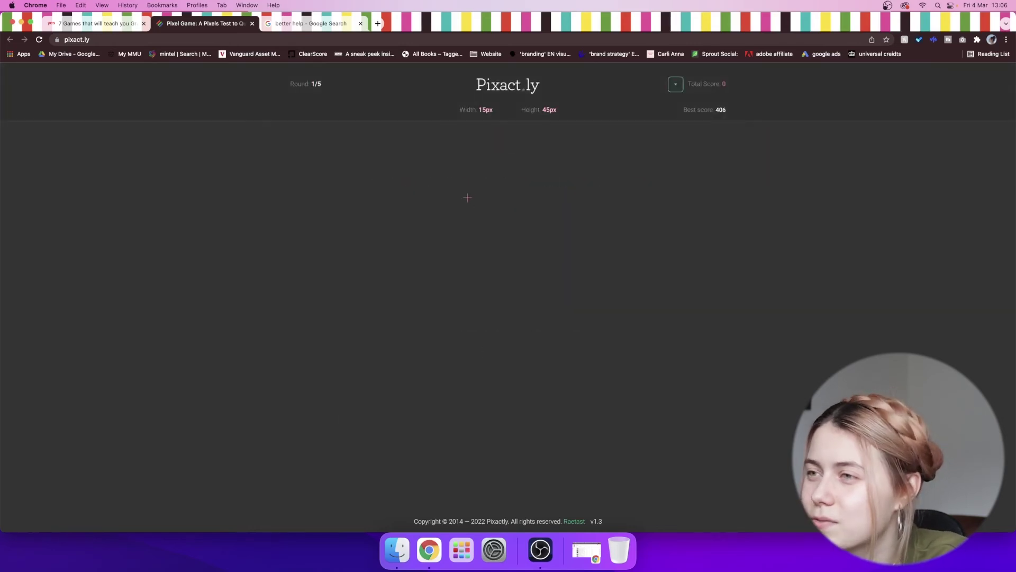
{"action": "left_click_drag", "start_coordinate": [470, 184], "coordinate": [482, 197]}
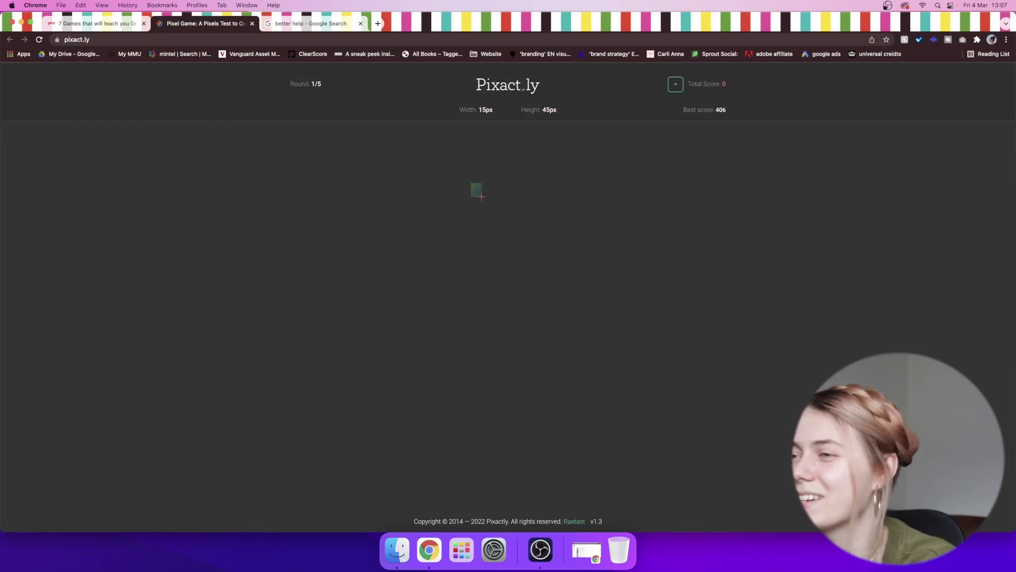
{"action": "left_click_drag", "start_coordinate": [482, 196], "coordinate": [484, 197]}
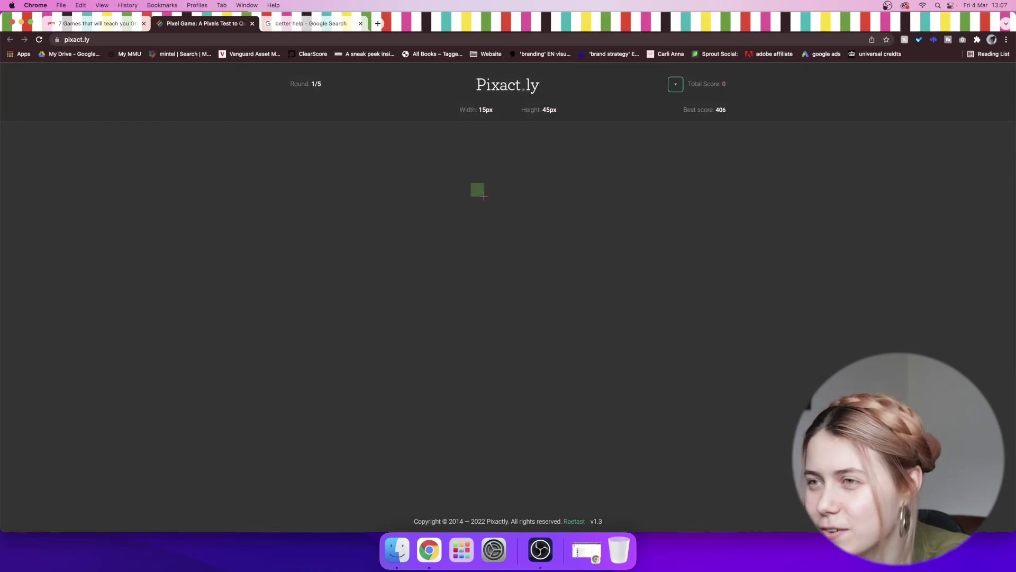
{"action": "left_click_drag", "start_coordinate": [484, 196], "coordinate": [484, 207]}
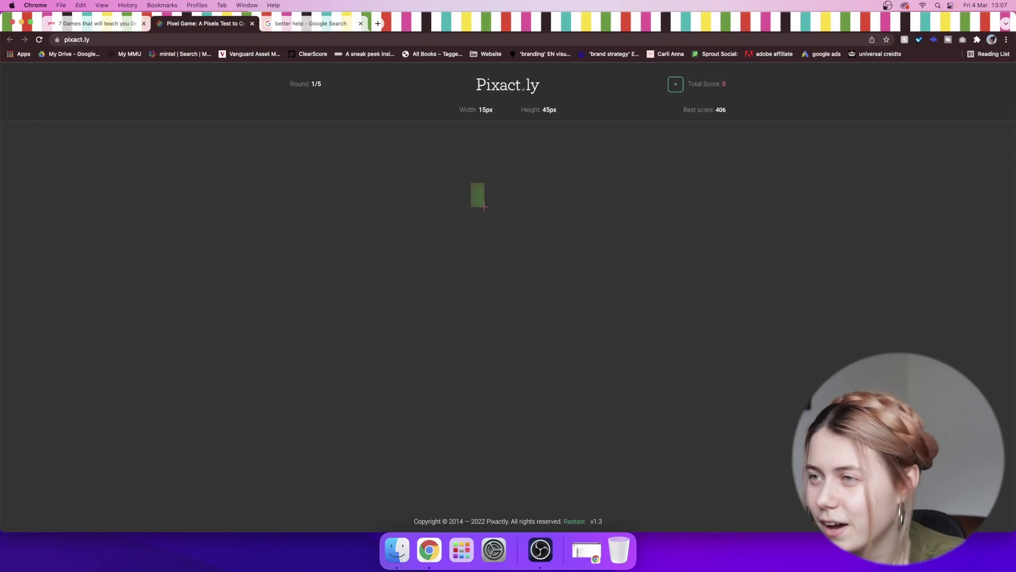
{"action": "left_click_drag", "start_coordinate": [484, 207], "coordinate": [485, 207]}
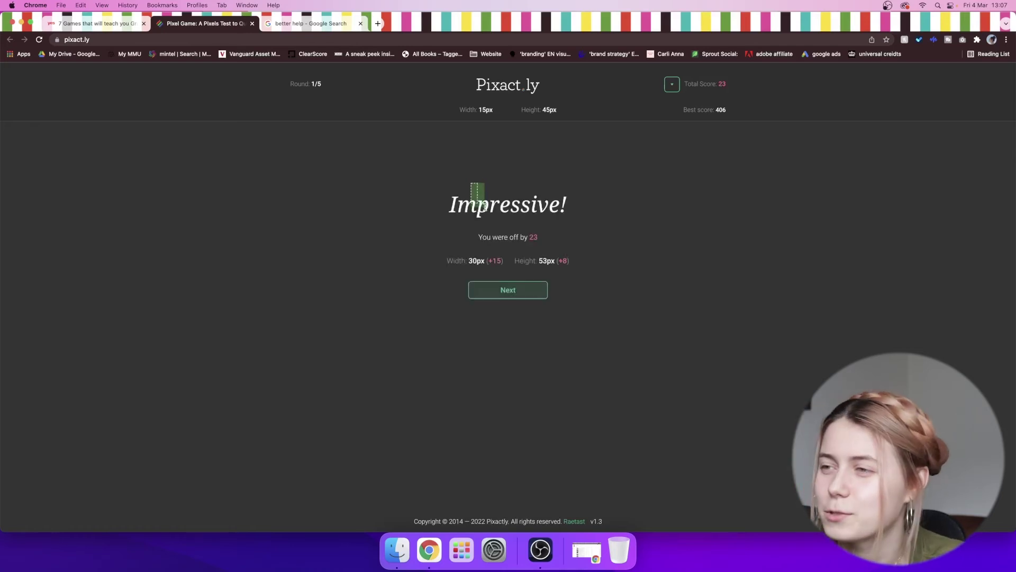
{"action": "left_click", "coordinate": [533, 294]}
Step: Draw a box about 49 × 94 px for the 60 × 70 px target and advance to round 3
{"action": "left_click_drag", "start_coordinate": [470, 185], "coordinate": [476, 207]}
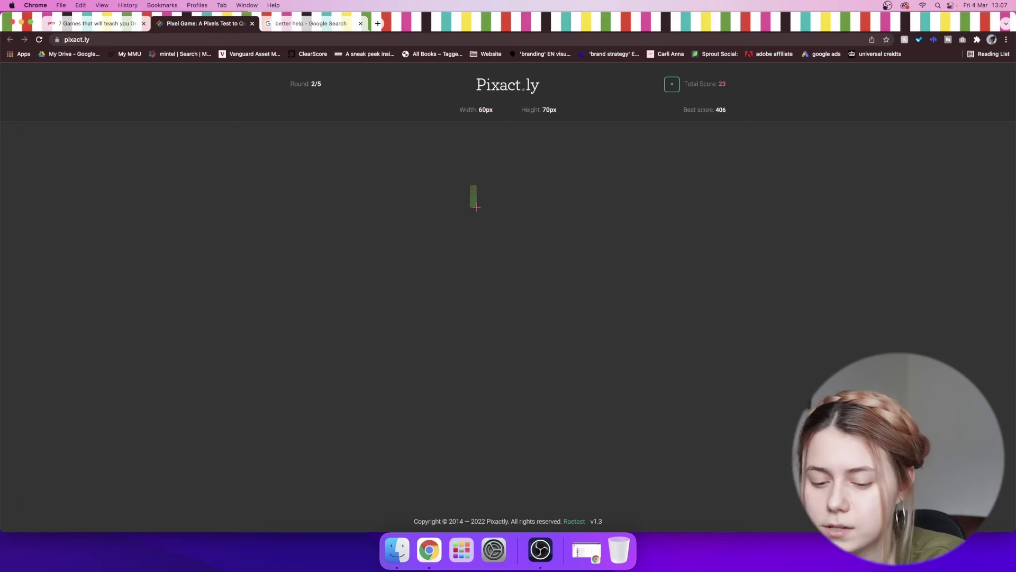
{"action": "left_click_drag", "start_coordinate": [476, 208], "coordinate": [492, 228]}
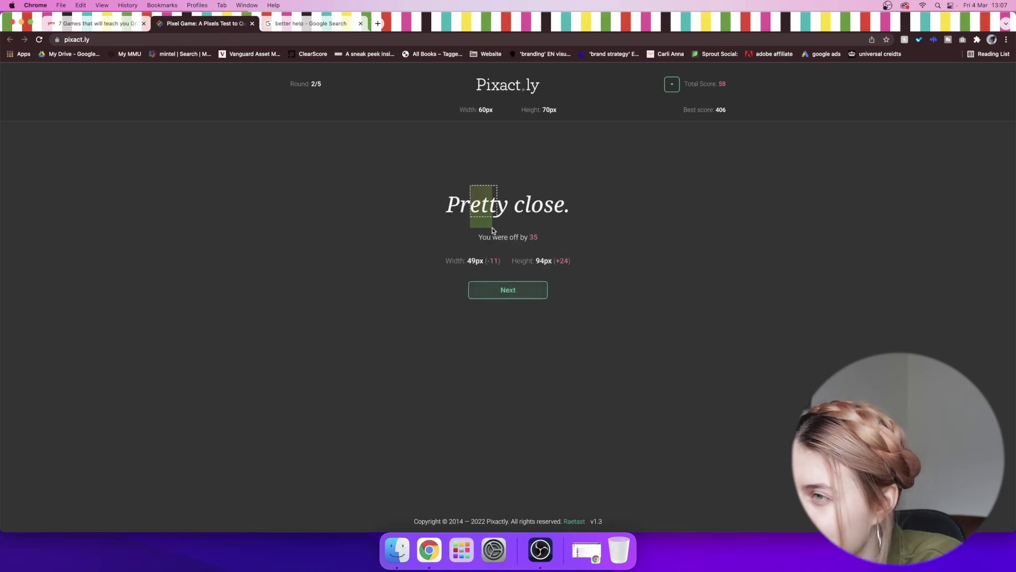
{"action": "left_click", "coordinate": [509, 286]}
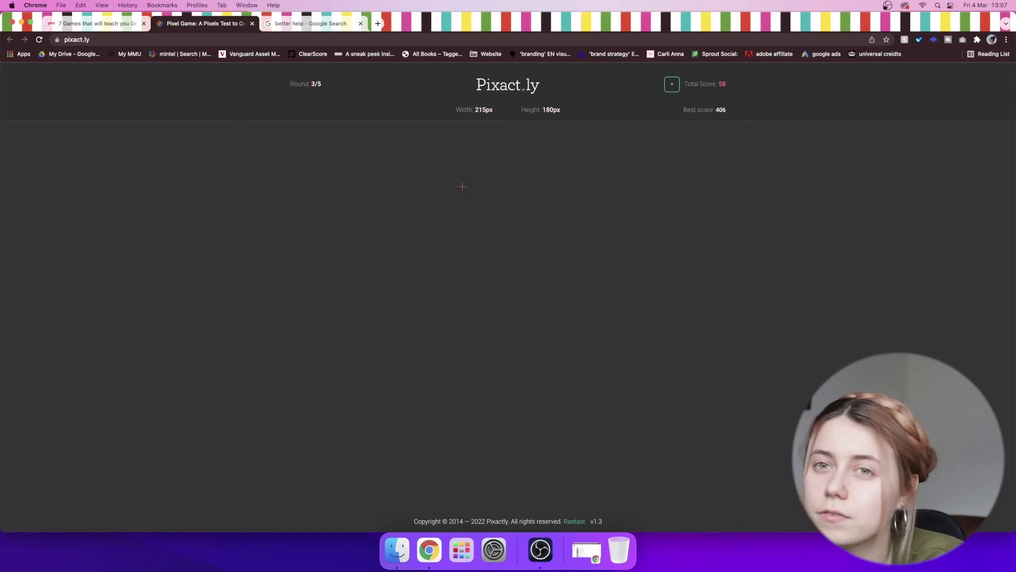
Step: Draw a box about 227 × 128 px for the 215 × 180 px target and advance to round 4
{"action": "left_click_drag", "start_coordinate": [462, 185], "coordinate": [488, 218]}
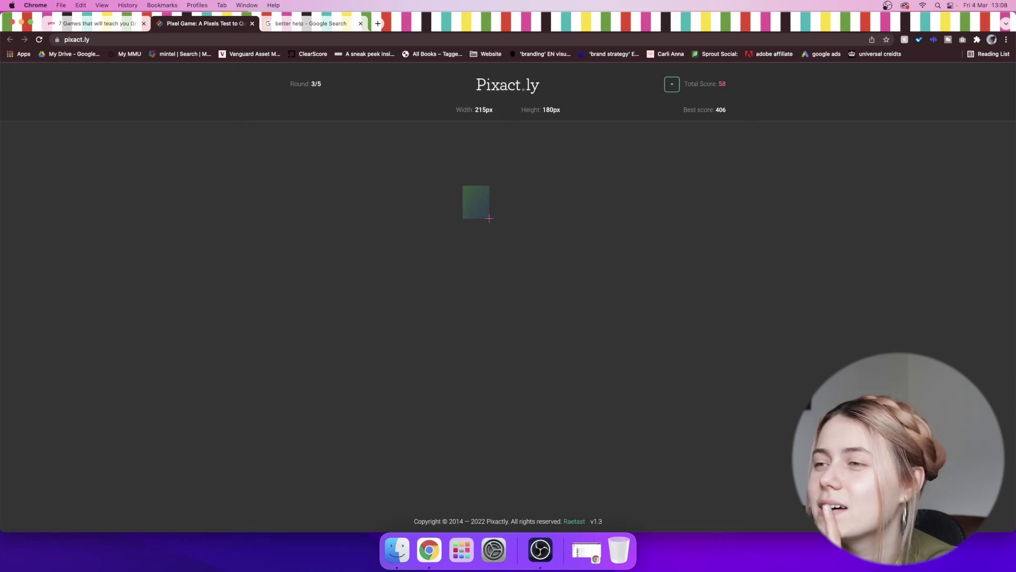
{"action": "mouse_move", "coordinate": [490, 219]}
{"action": "left_mouse_down"}
{"action": "mouse_move", "coordinate": [528, 219]}
{"action": "mouse_move", "coordinate": [493, 217]}
{"action": "left_mouse_up"}
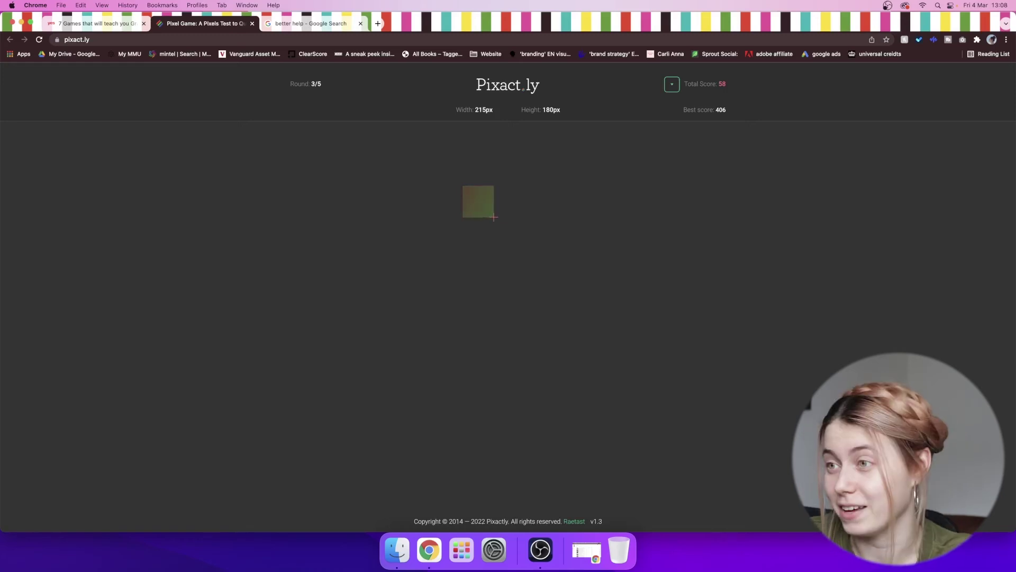
{"action": "mouse_move", "coordinate": [494, 217]}
{"action": "left_mouse_down"}
{"action": "mouse_move", "coordinate": [566, 218]}
{"action": "mouse_move", "coordinate": [564, 246]}
{"action": "left_mouse_up"}
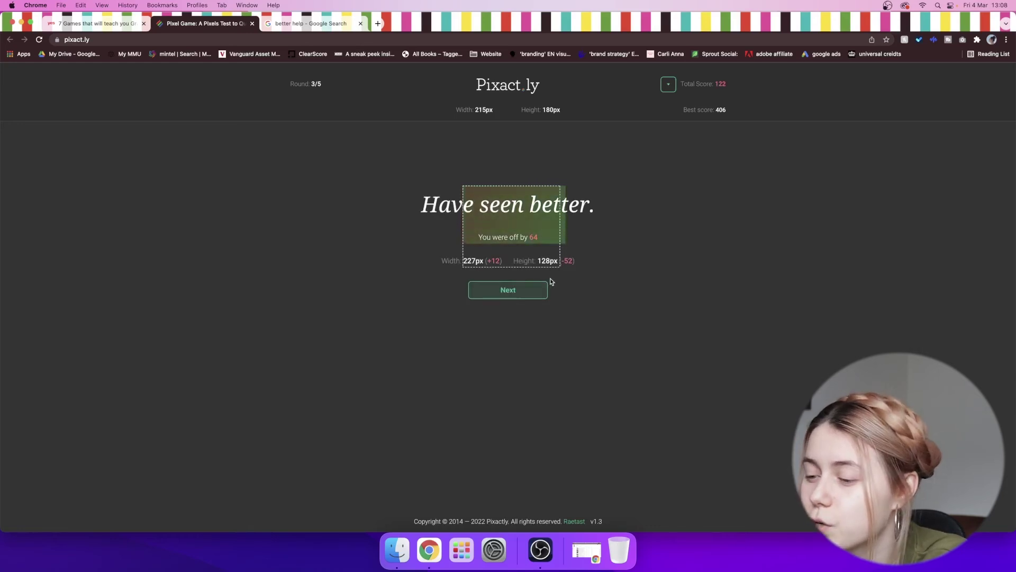
{"action": "left_click", "coordinate": [523, 291]}
Step: Draw a box about 249 × 171 px for the 195 × 160 px target and advance to the final round
{"action": "left_click_drag", "start_coordinate": [552, 261], "coordinate": [563, 265]}
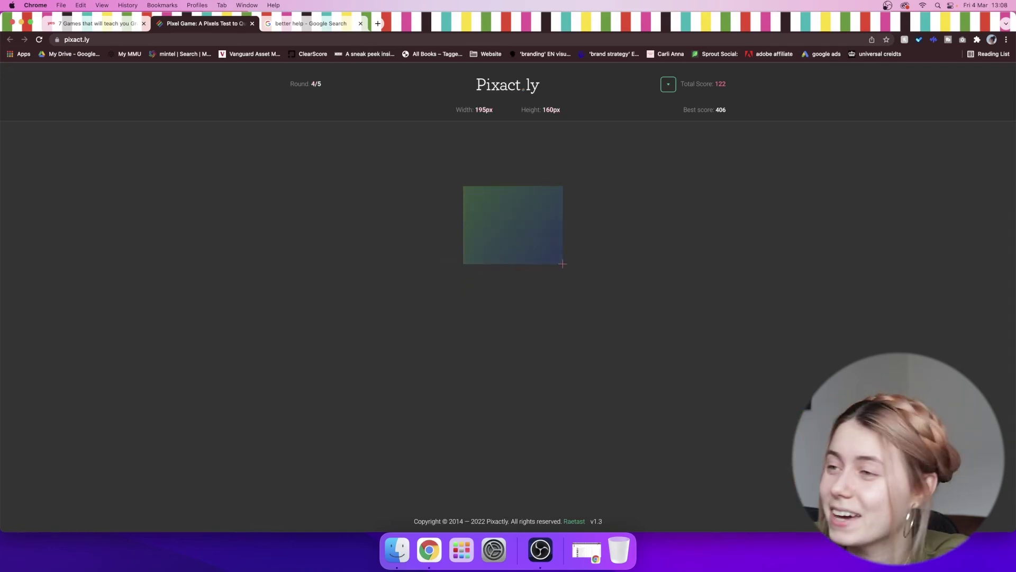
{"action": "left_click_drag", "start_coordinate": [563, 264], "coordinate": [576, 262]}
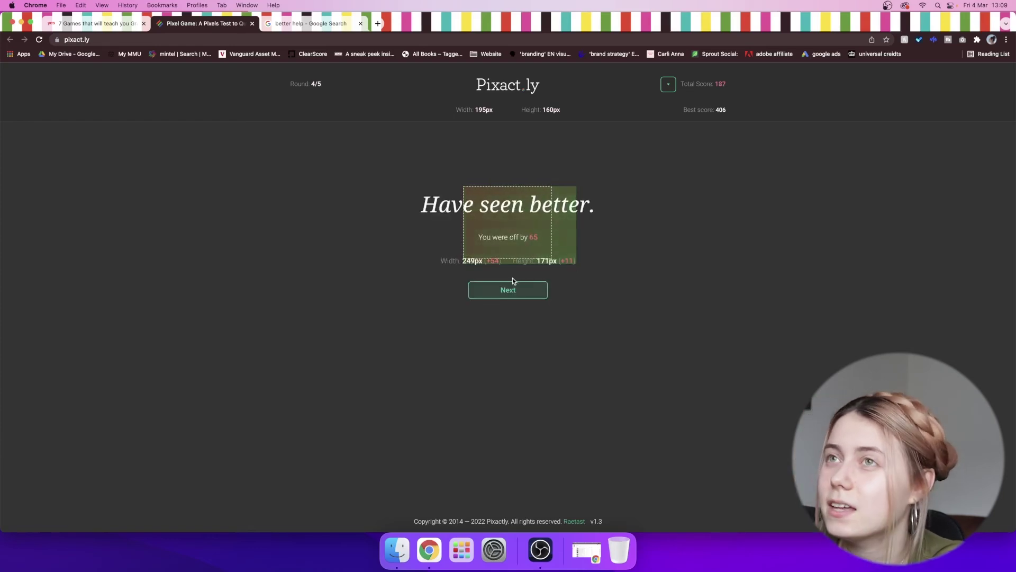
{"action": "left_click", "coordinate": [527, 293]}
Step: Draw a box about 373 × 156 px for the 400 × 175 px target and show the game's total score
{"action": "left_click_drag", "start_coordinate": [465, 186], "coordinate": [554, 257]}
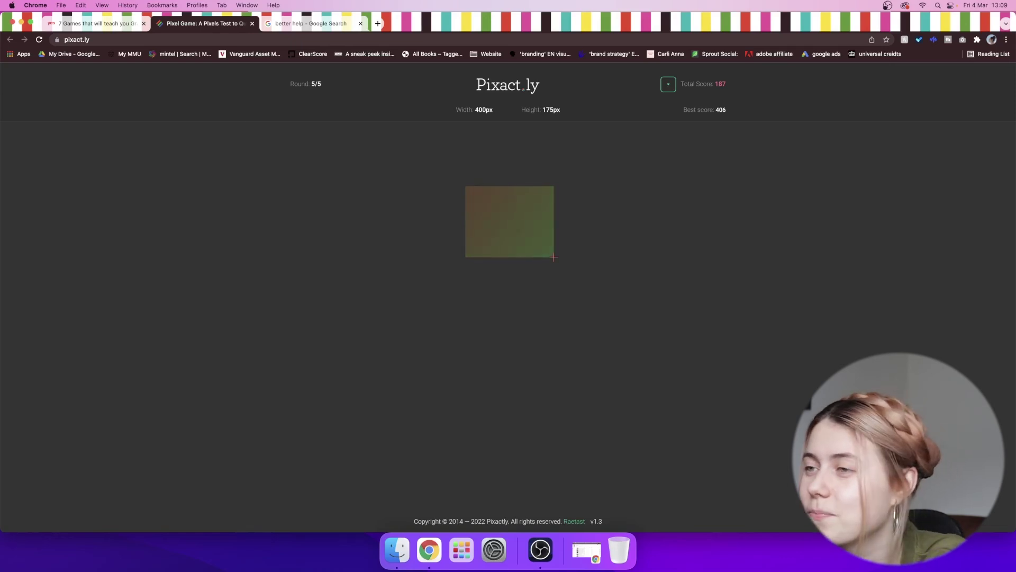
{"action": "left_click_drag", "start_coordinate": [554, 257], "coordinate": [634, 258]}
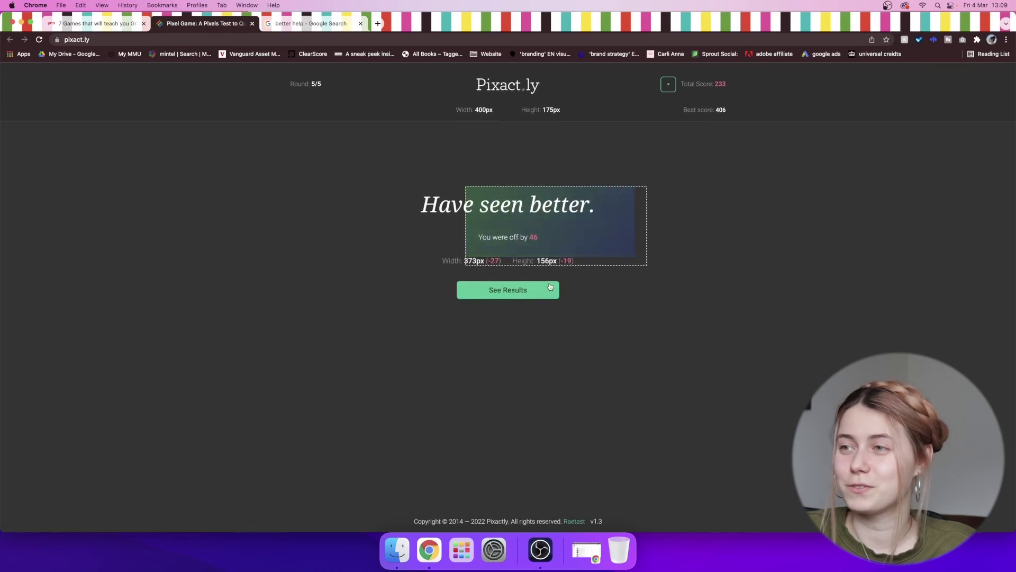
{"action": "left_click", "coordinate": [552, 293]}
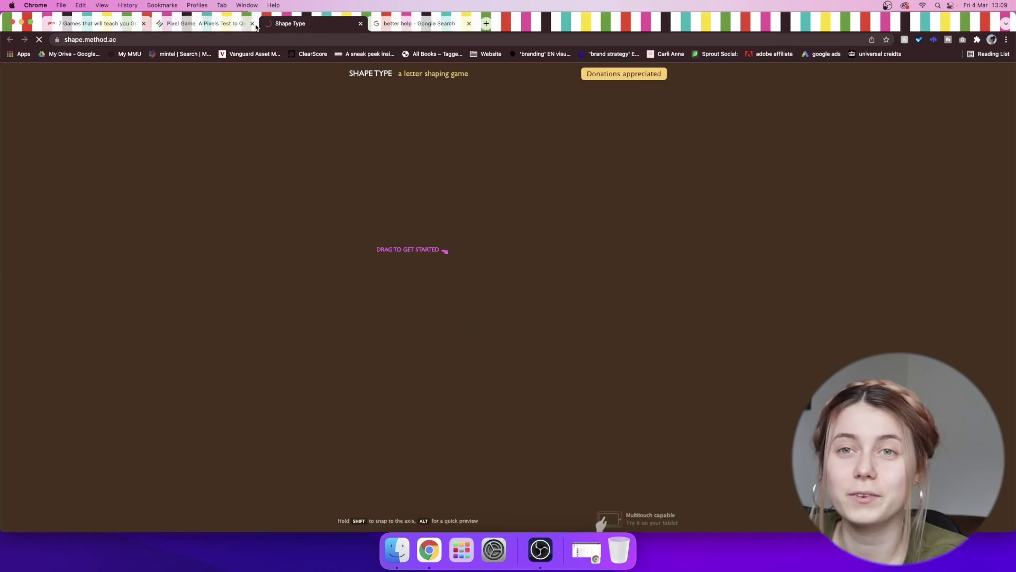
Step: Switch to Shape Type, close the Pixactly and Google Search pages, and pull the introductory S's handle down to its marked position
{"action": "left_click", "coordinate": [361, 24]}
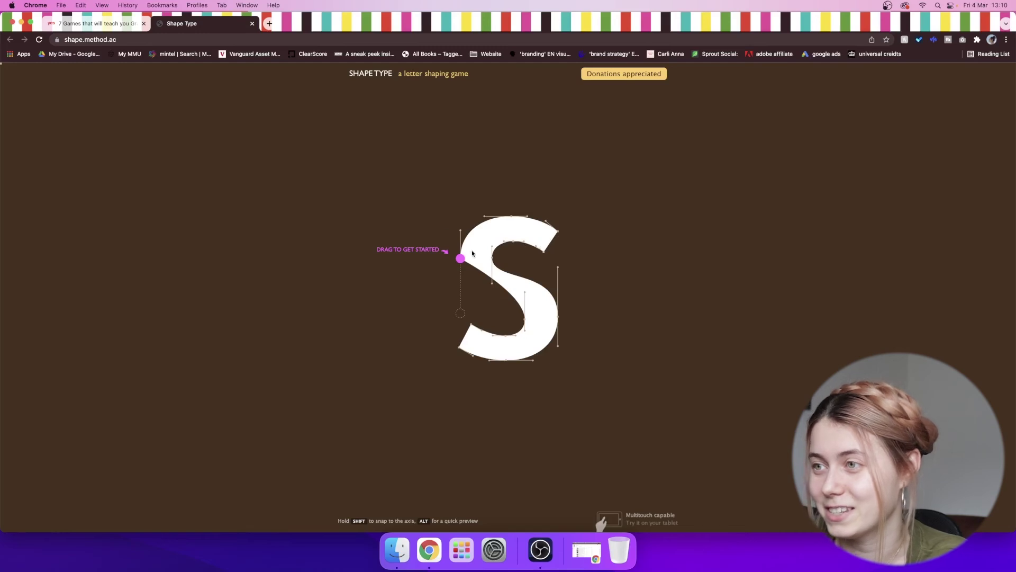
{"action": "left_click_drag", "start_coordinate": [460, 260], "coordinate": [460, 314]}
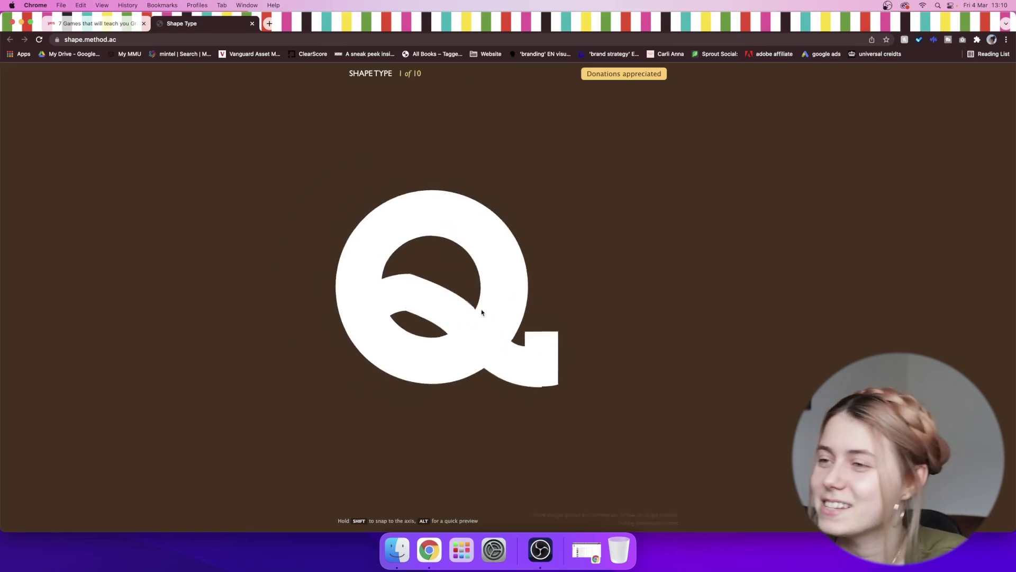
Step: Smooth both curves of the Q's tail with horizontal handles, compare it with the original letter and advance to letter 2
{"action": "left_click_drag", "start_coordinate": [409, 274], "coordinate": [427, 275]}
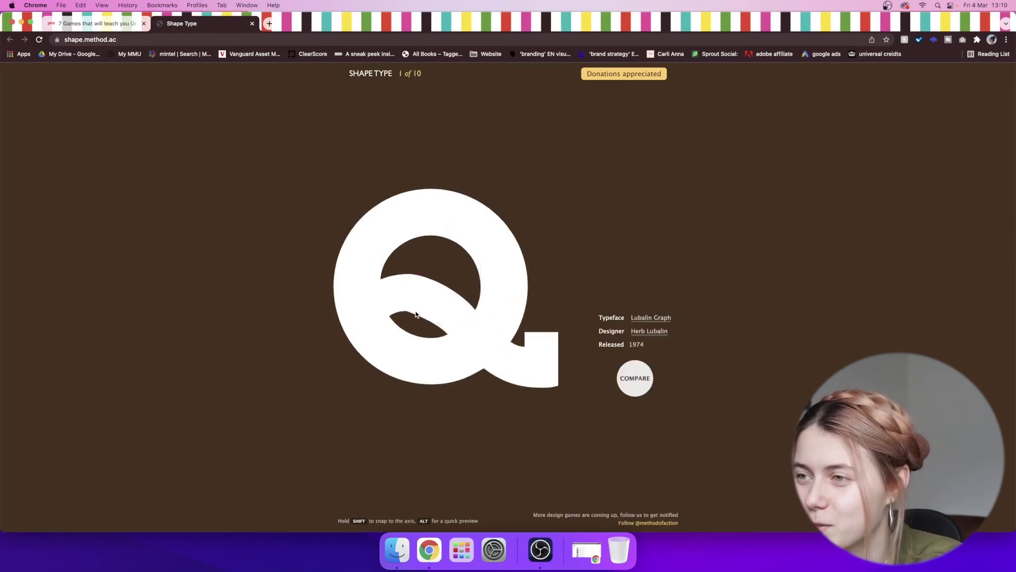
{"action": "left_click_drag", "start_coordinate": [407, 311], "coordinate": [433, 313]}
{"action": "left_click_drag", "start_coordinate": [428, 275], "coordinate": [435, 274]}
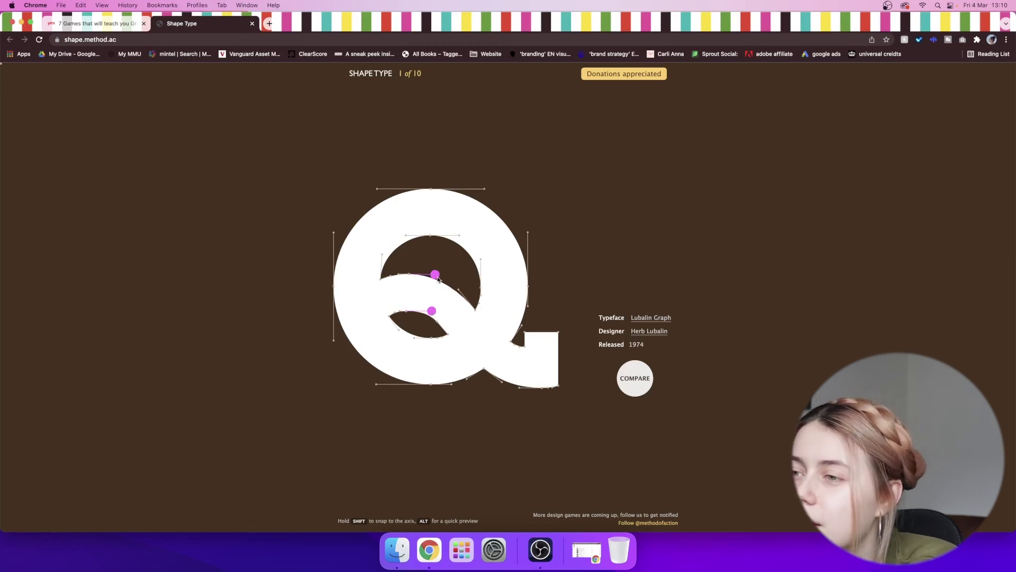
{"action": "left_click_drag", "start_coordinate": [434, 313], "coordinate": [432, 313]}
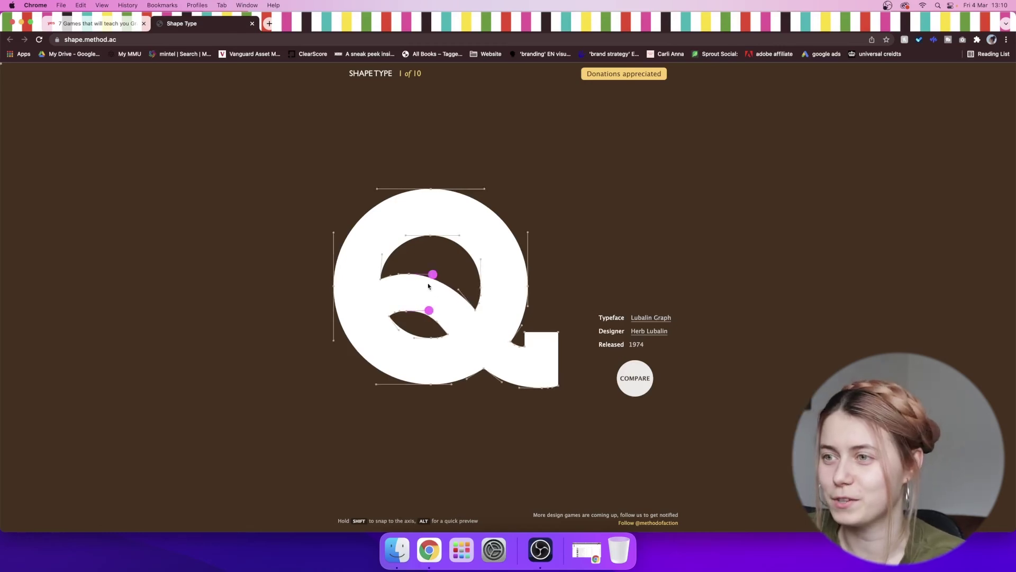
{"action": "left_click", "coordinate": [639, 377]}
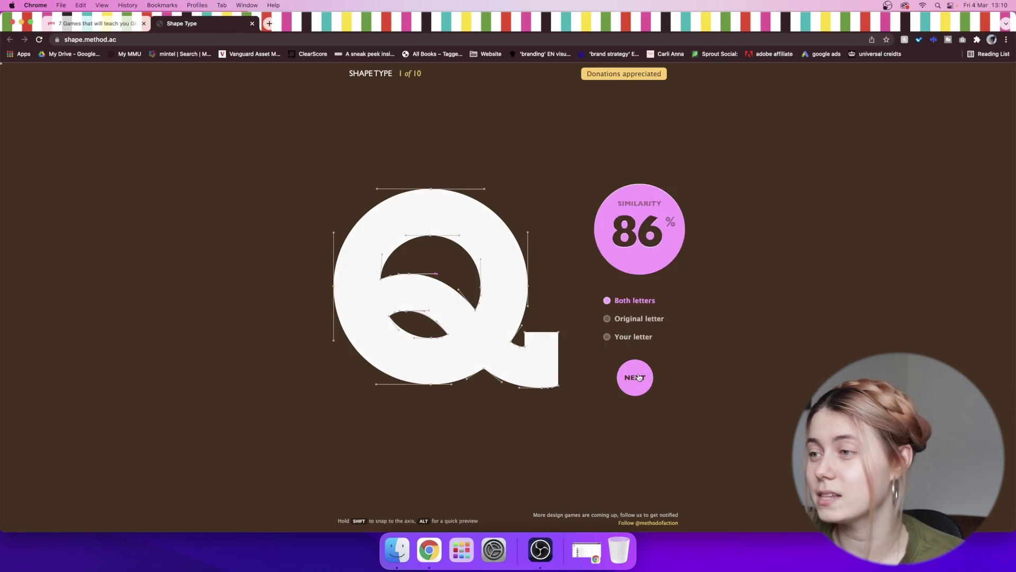
{"action": "left_click", "coordinate": [639, 378]}
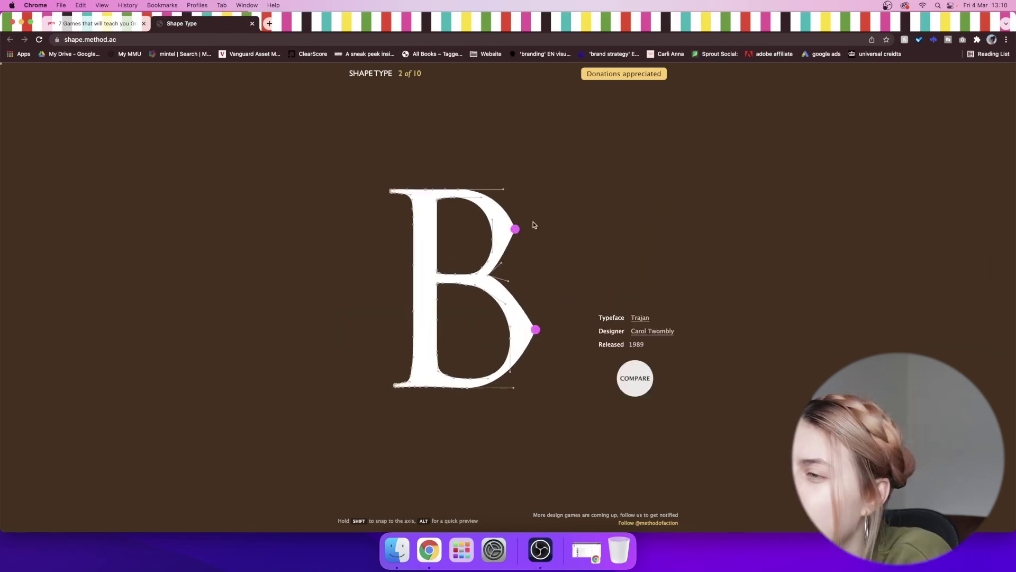
Step: Round the B's upper bowl with vertical handles above and below its outer point, previewing the letter without its outlines
{"action": "left_click_drag", "start_coordinate": [515, 229], "coordinate": [516, 260]}
{"action": "key", "text": "alt"}
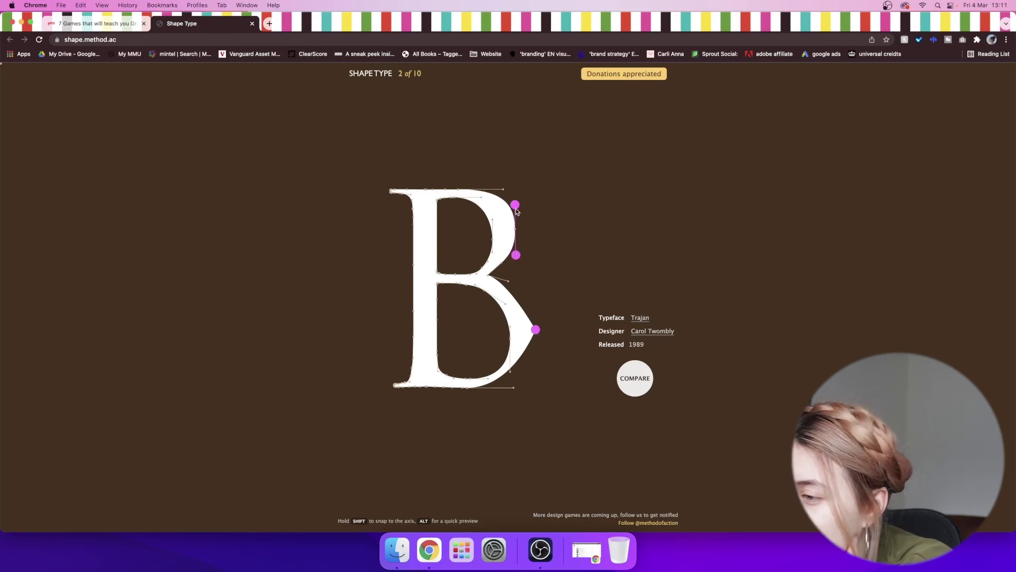
{"action": "mouse_move", "coordinate": [517, 211]}
{"action": "left_mouse_down"}
{"action": "mouse_move", "coordinate": [516, 197]}
{"action": "mouse_move", "coordinate": [518, 214]}
{"action": "left_mouse_up"}
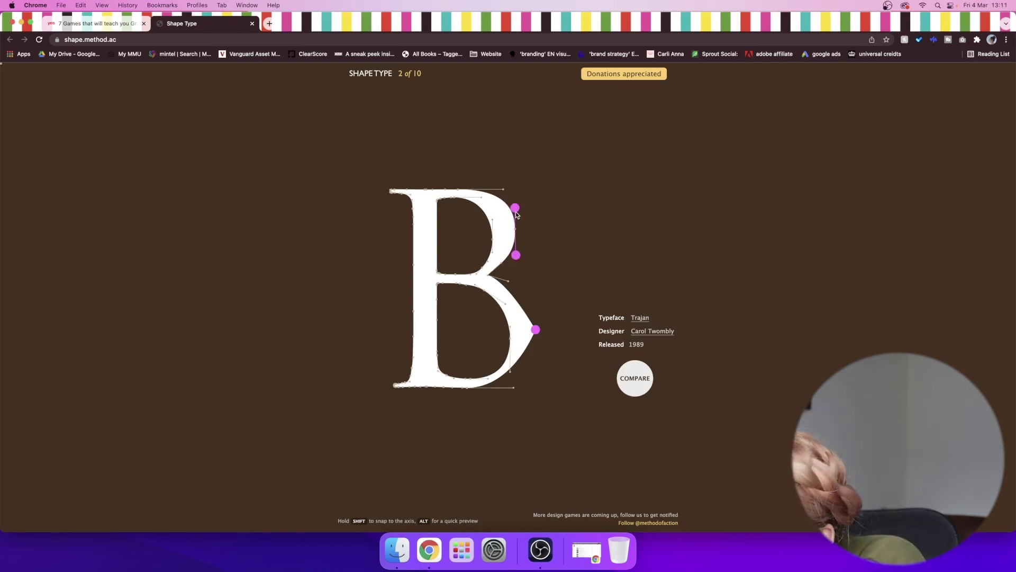
{"action": "left_click_drag", "start_coordinate": [516, 254], "coordinate": [515, 255]}
{"action": "key", "text": "alt"}
Step: Round the B's lower bowl with long vertical handles, compare it with the original letter and advance to letter 3
{"action": "left_click_drag", "start_coordinate": [535, 330], "coordinate": [536, 302]}
{"action": "key", "text": "alt"}
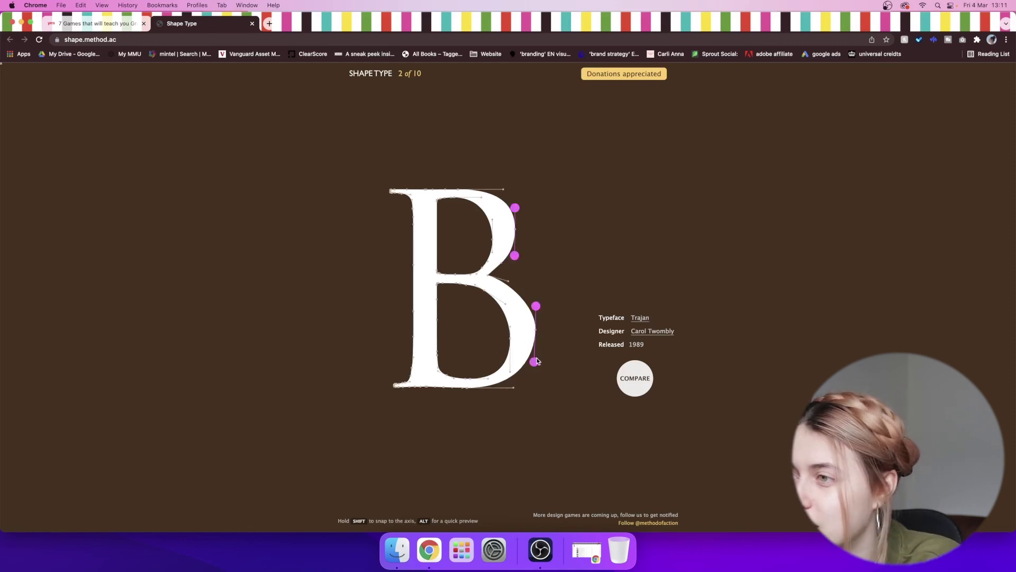
{"action": "left_click_drag", "start_coordinate": [535, 364], "coordinate": [535, 360]}
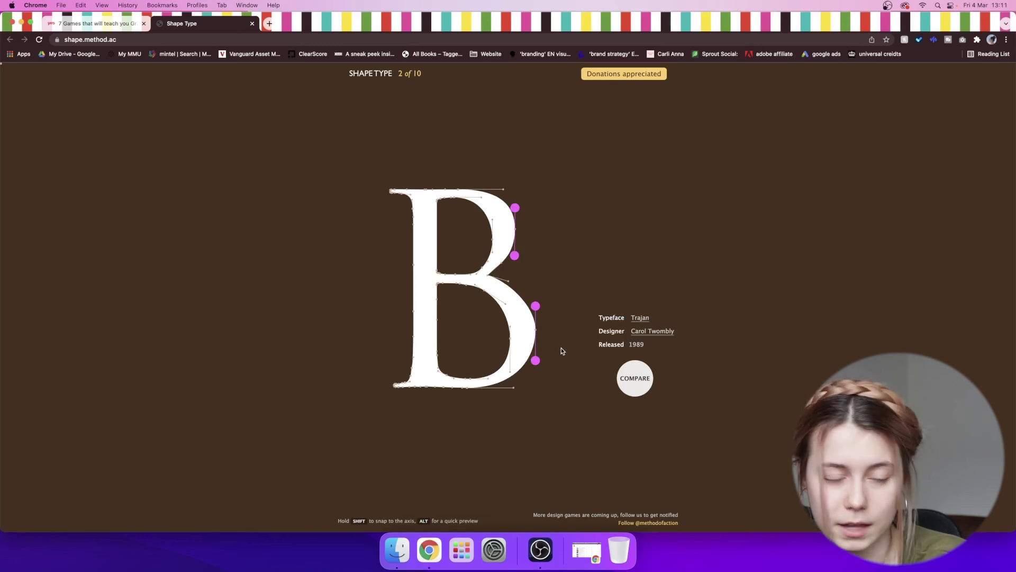
{"action": "left_click_drag", "start_coordinate": [536, 306], "coordinate": [536, 302]}
{"action": "left_click_drag", "start_coordinate": [537, 362], "coordinate": [537, 367]}
{"action": "key", "text": "alt"}
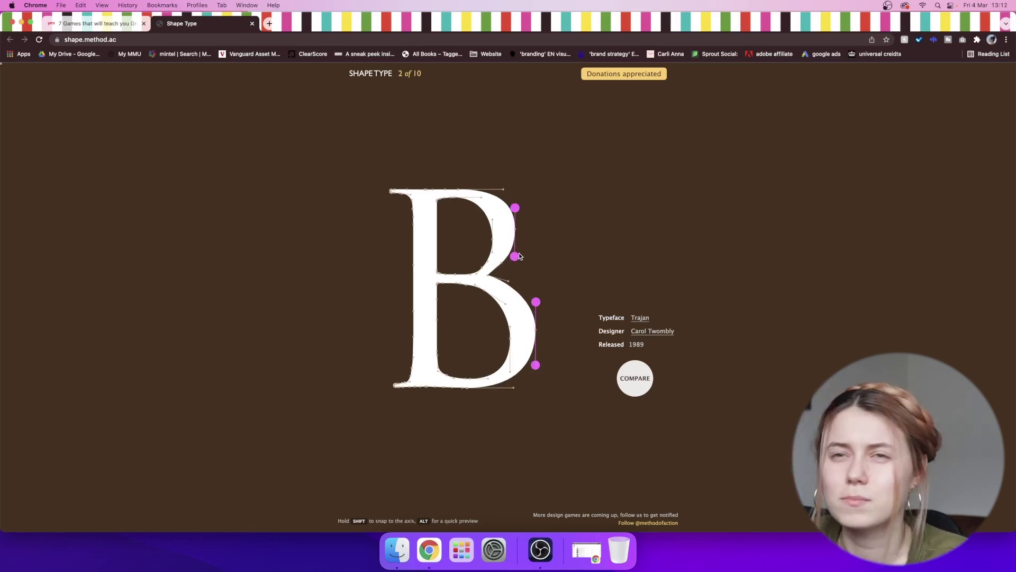
{"action": "left_click", "coordinate": [641, 378]}
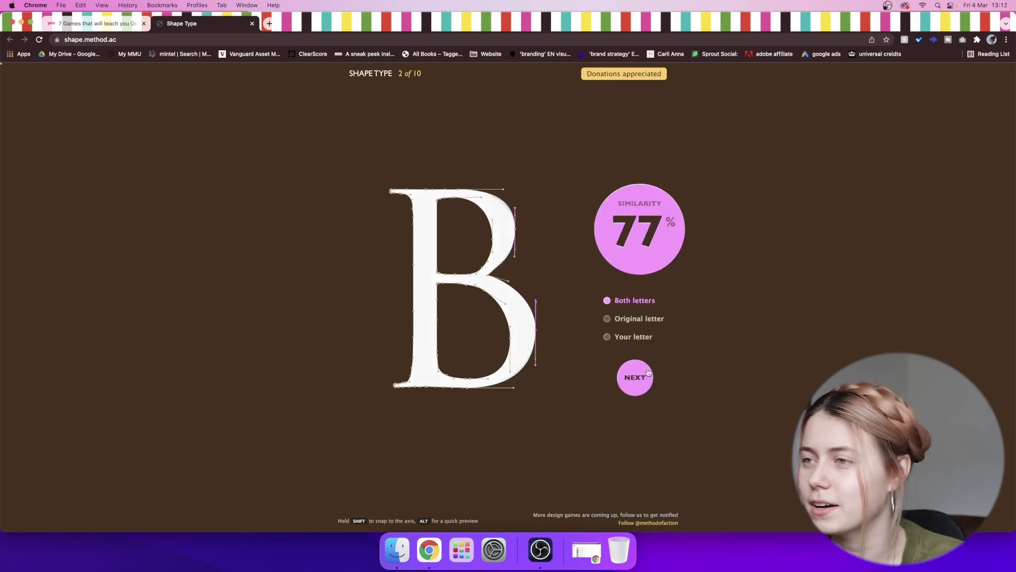
{"action": "left_click", "coordinate": [638, 377]}
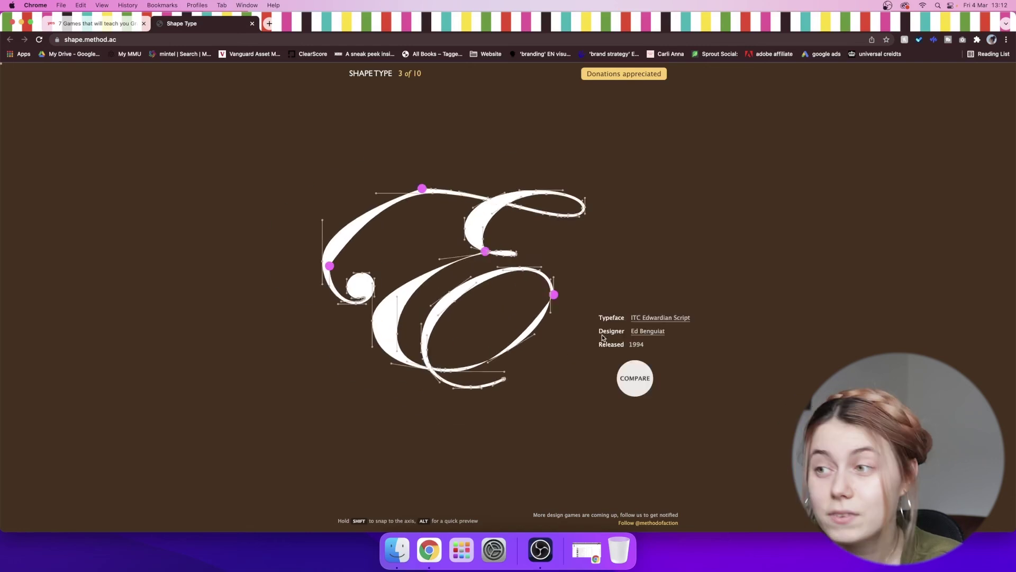
Step: Smooth the script E's upper swash, middle join and lower loop with axis-aligned handles, compare it with the original and advance to letter 4
{"action": "left_click_drag", "start_coordinate": [423, 190], "coordinate": [389, 187]}
{"action": "left_click_drag", "start_coordinate": [329, 266], "coordinate": [330, 231]}
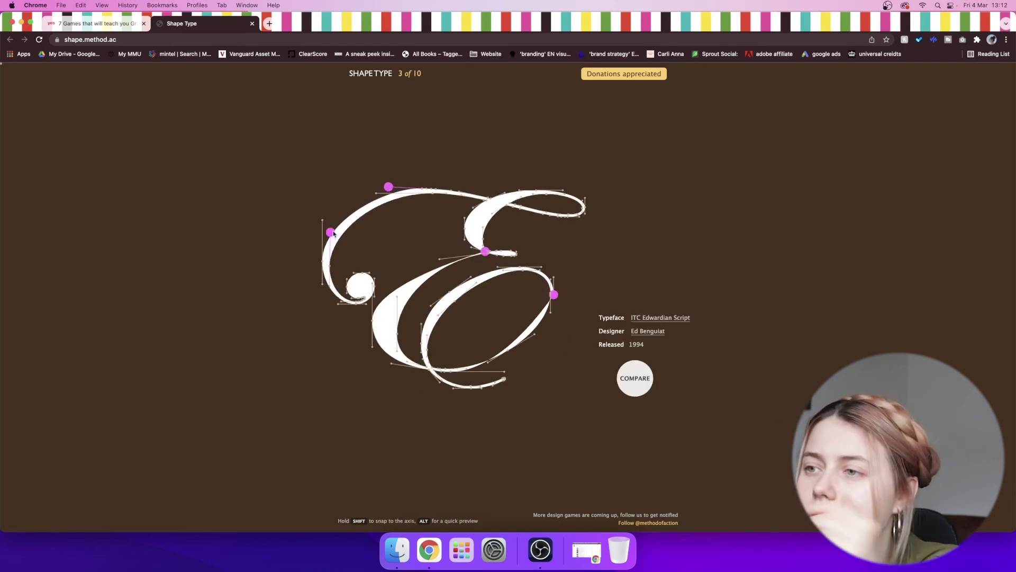
{"action": "left_click_drag", "start_coordinate": [485, 252], "coordinate": [438, 251]}
{"action": "left_click_drag", "start_coordinate": [554, 295], "coordinate": [554, 330]}
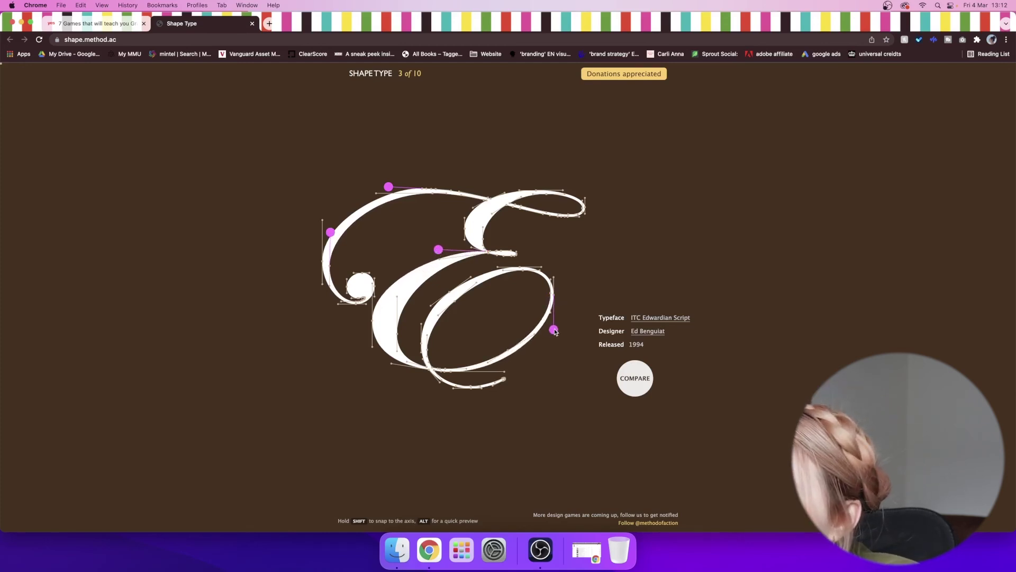
{"action": "key", "text": "alt"}
{"action": "key", "text": "alt"}
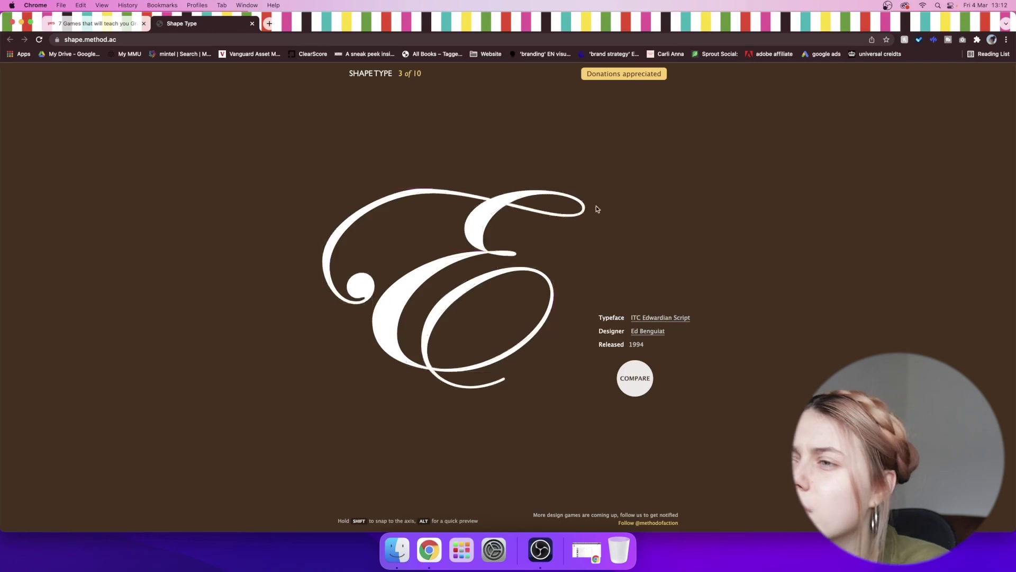
{"action": "key", "text": "alt"}
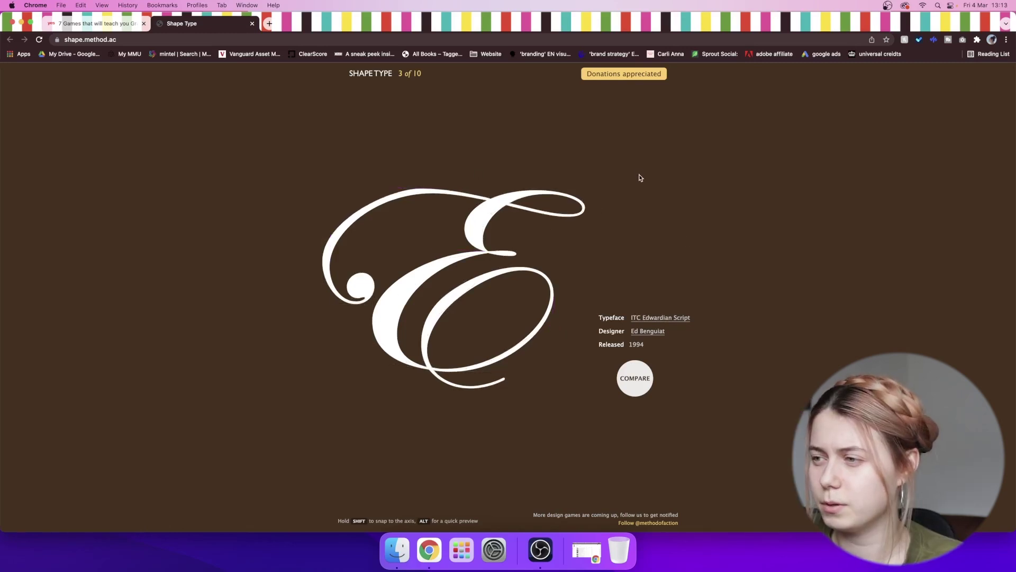
{"action": "left_click", "coordinate": [635, 378]}
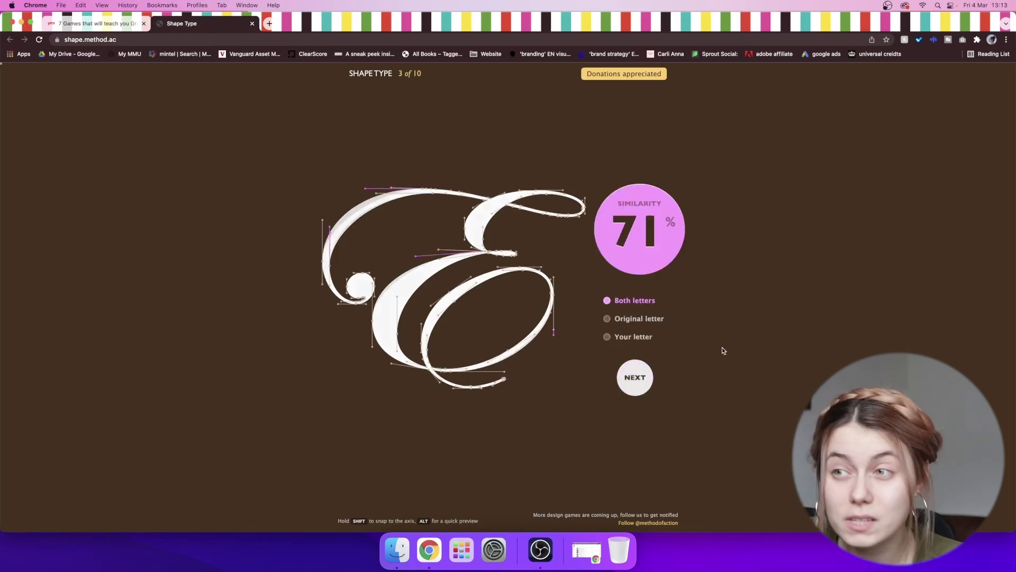
{"action": "left_click", "coordinate": [640, 377]}
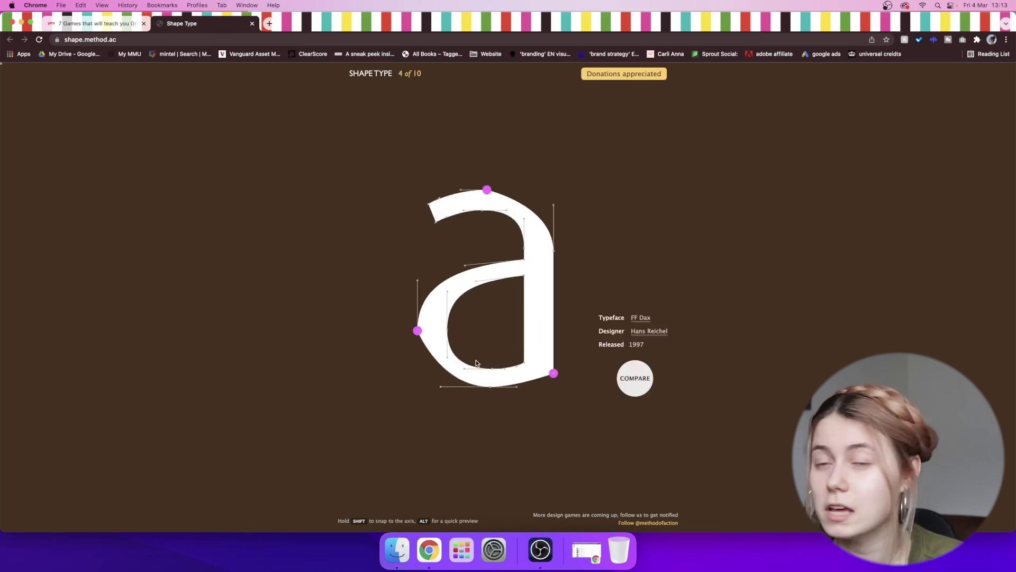
Step: Round the a's top arch, lower bowl and bottom corner with axis-aligned handles, compare it with the original and advance to letter 5
{"action": "left_click_drag", "start_coordinate": [486, 191], "coordinate": [512, 191]}
{"action": "left_click_drag", "start_coordinate": [417, 330], "coordinate": [417, 359]}
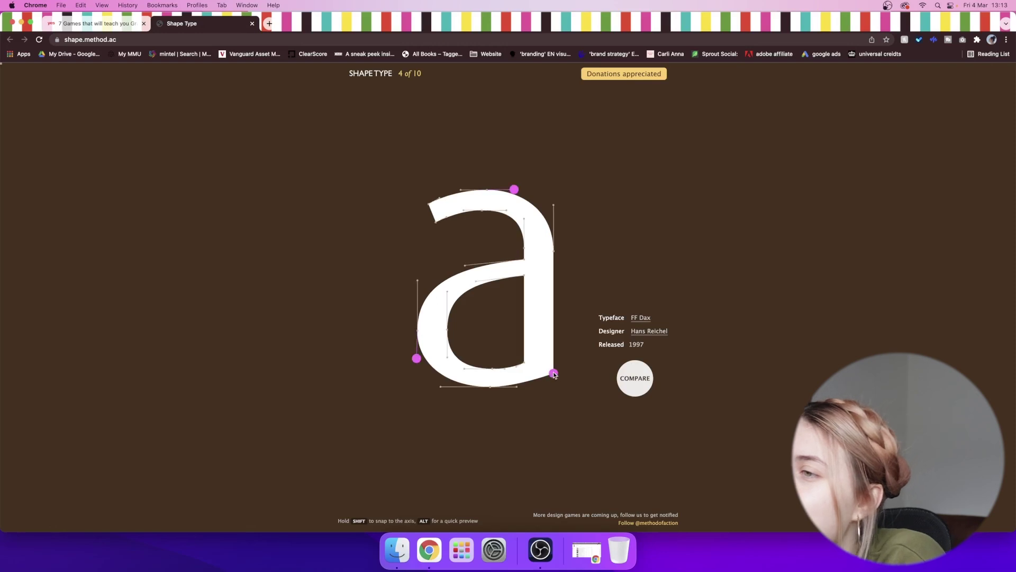
{"action": "left_click_drag", "start_coordinate": [554, 374], "coordinate": [554, 389]}
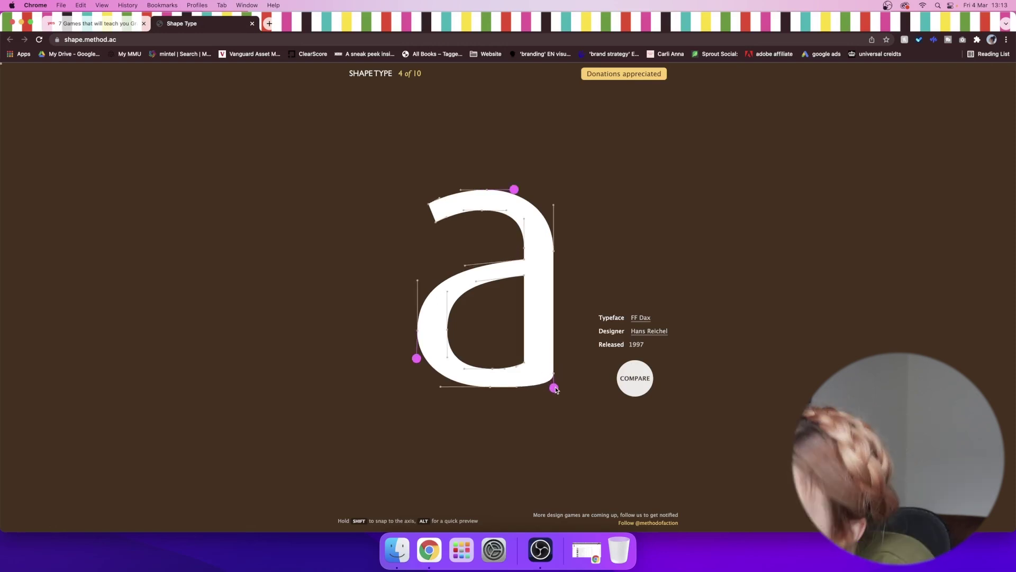
{"action": "left_click", "coordinate": [642, 376]}
{"action": "left_click", "coordinate": [644, 377]}
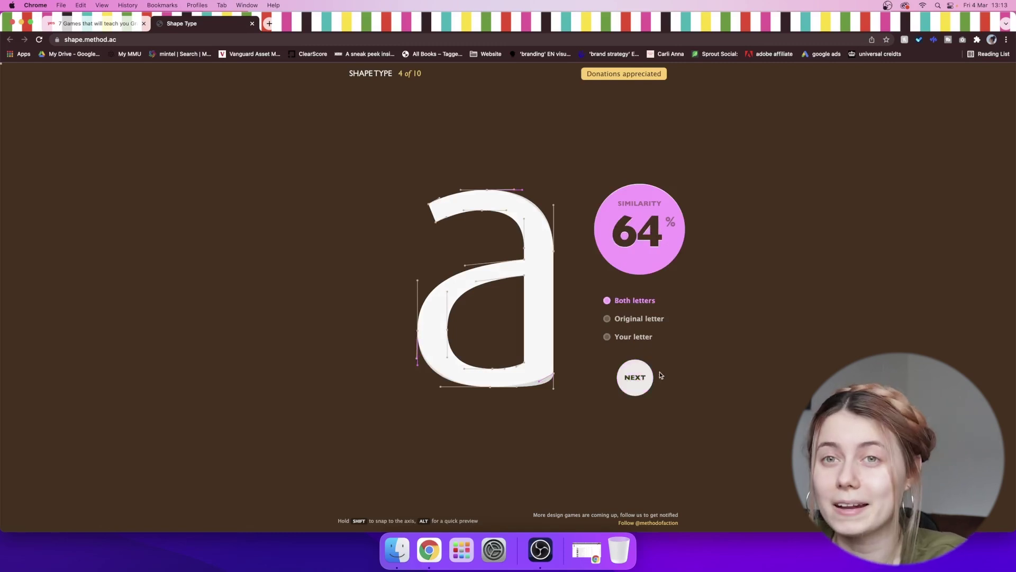
Step: Shape both edges of the Š's diagonal spine with slanted handles, compare it with the original and advance to letter 6
{"action": "mouse_move", "coordinate": [476, 302]}
{"action": "left_mouse_down"}
{"action": "mouse_move", "coordinate": [504, 314]}
{"action": "mouse_move", "coordinate": [457, 296]}
{"action": "left_mouse_up"}
{"action": "left_click_drag", "start_coordinate": [466, 335], "coordinate": [515, 328]}
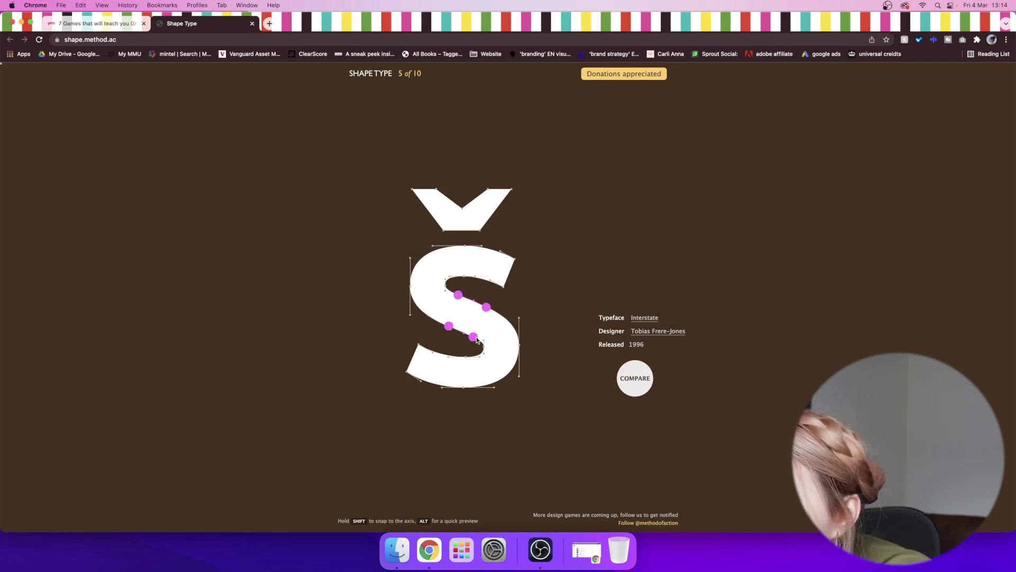
{"action": "left_click", "coordinate": [638, 372]}
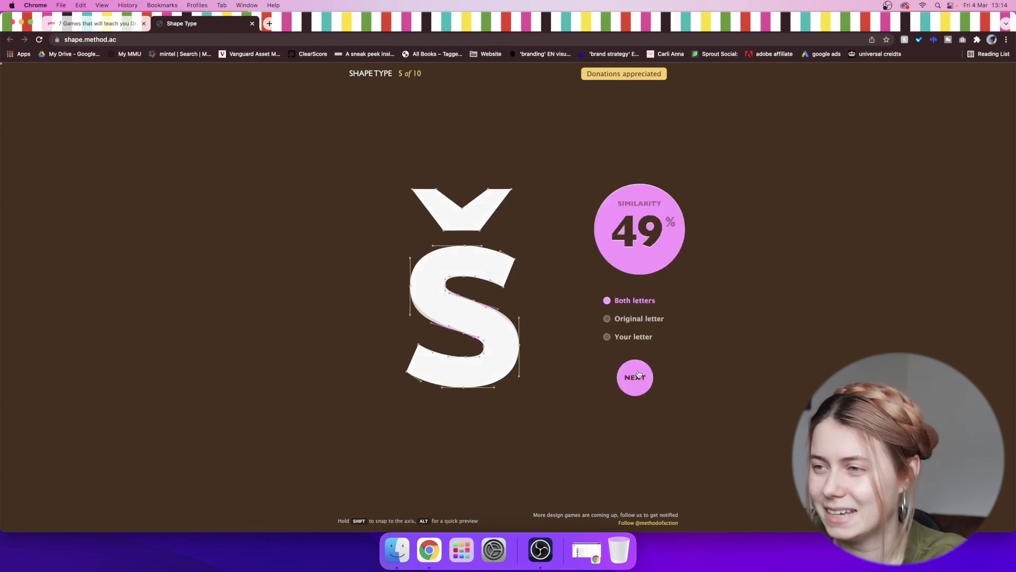
{"action": "left_click", "coordinate": [638, 375]}
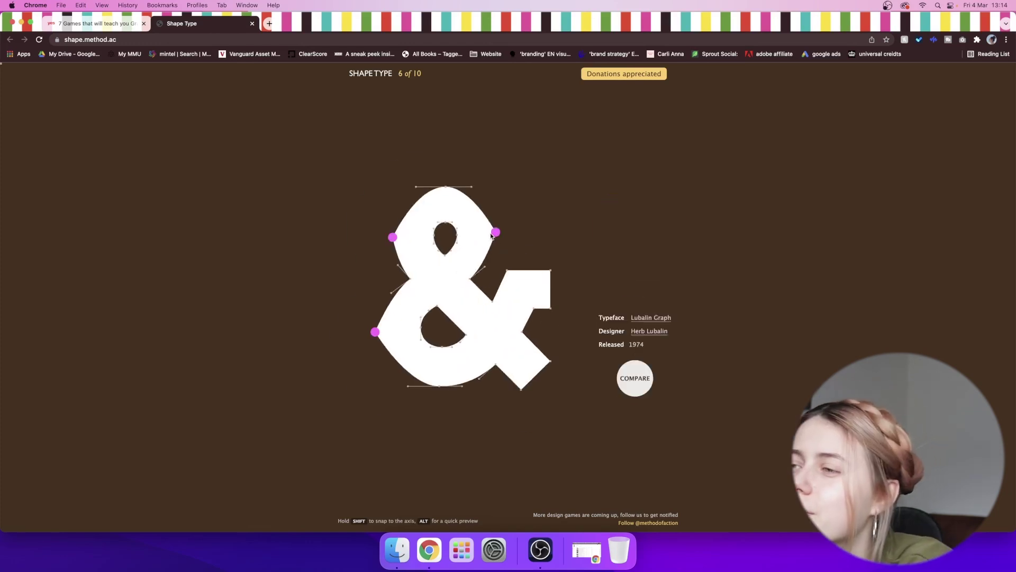
Step: Round the bold ampersand's upper and lower bowls with vertical handles, compare it with the original and advance to letter 7
{"action": "left_click_drag", "start_coordinate": [391, 208], "coordinate": [391, 211]}
{"action": "left_click_drag", "start_coordinate": [374, 332], "coordinate": [374, 304]}
{"action": "left_click", "coordinate": [647, 365]}
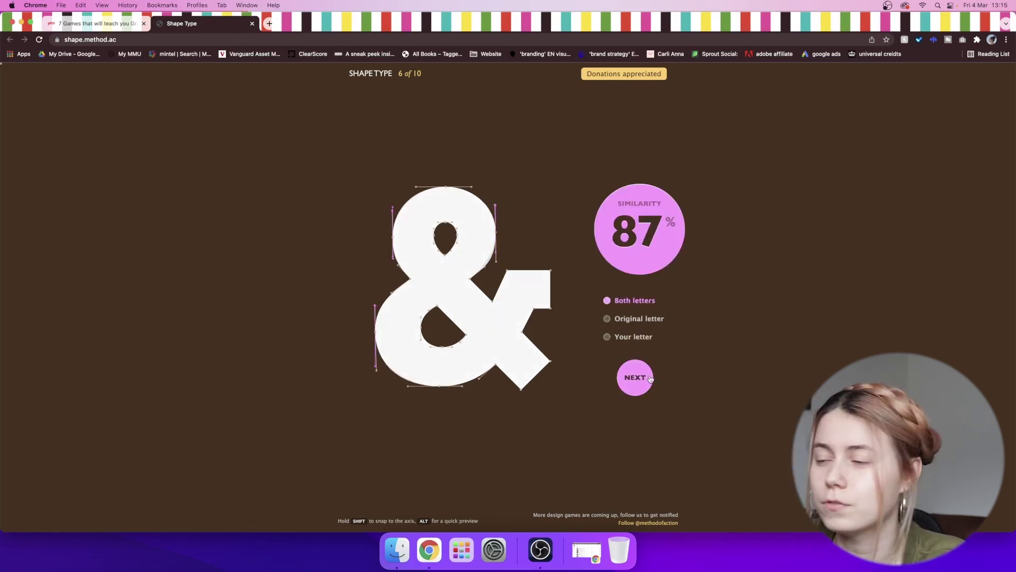
{"action": "left_click", "coordinate": [634, 378]}
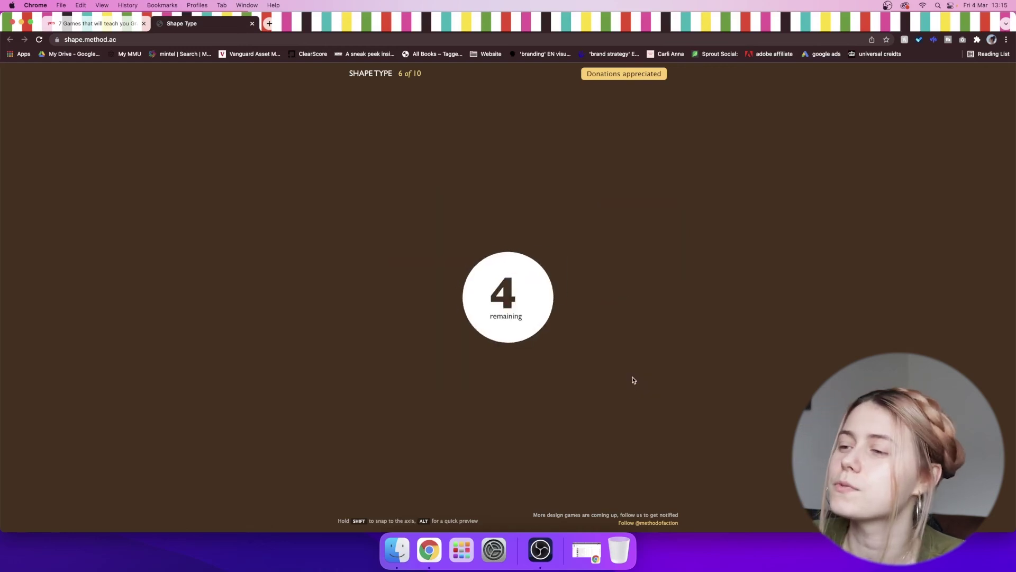
Step: Smooth the slab italic g's outer bowl with a vertical handle and its tail with a horizontal one, compare it and advance to letter 8
{"action": "left_click_drag", "start_coordinate": [414, 276], "coordinate": [414, 217]}
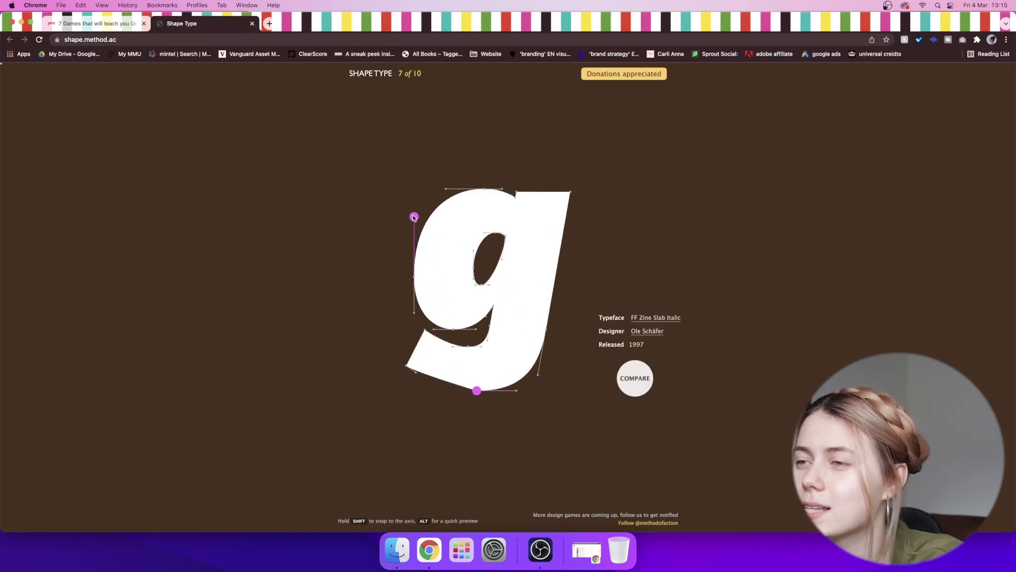
{"action": "left_click_drag", "start_coordinate": [477, 392], "coordinate": [442, 391]}
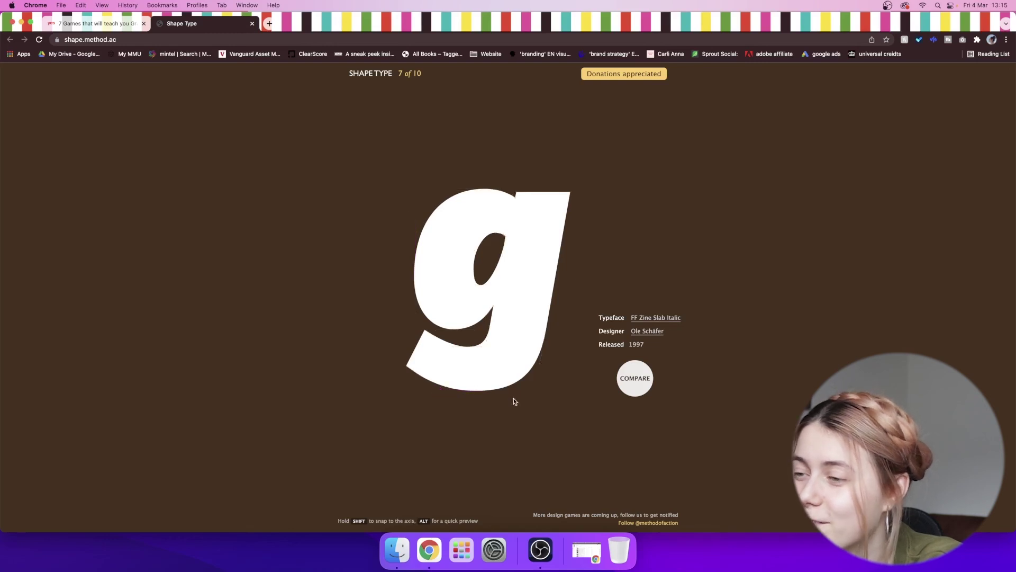
{"action": "left_click", "coordinate": [635, 378]}
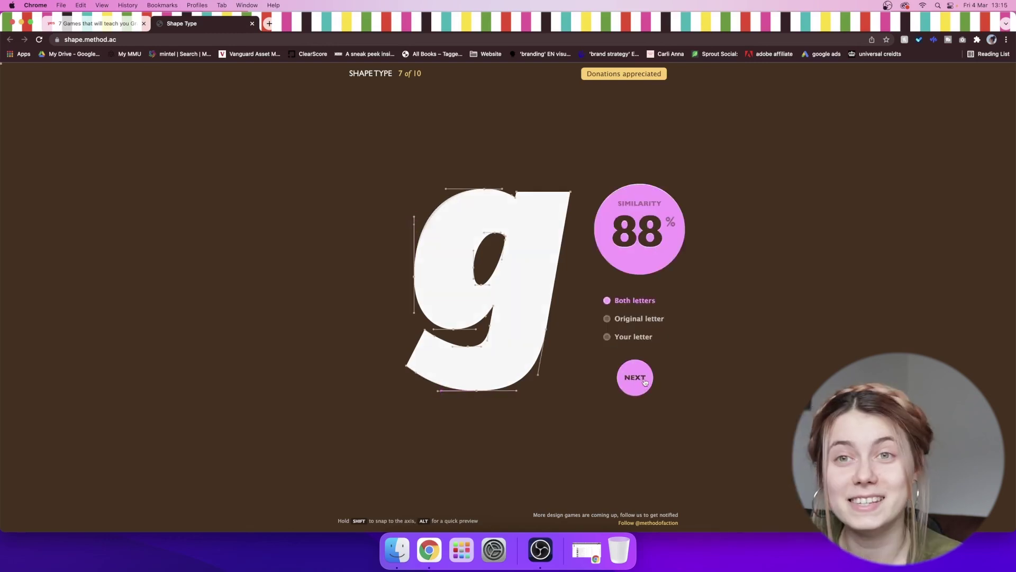
{"action": "left_click", "coordinate": [635, 378]}
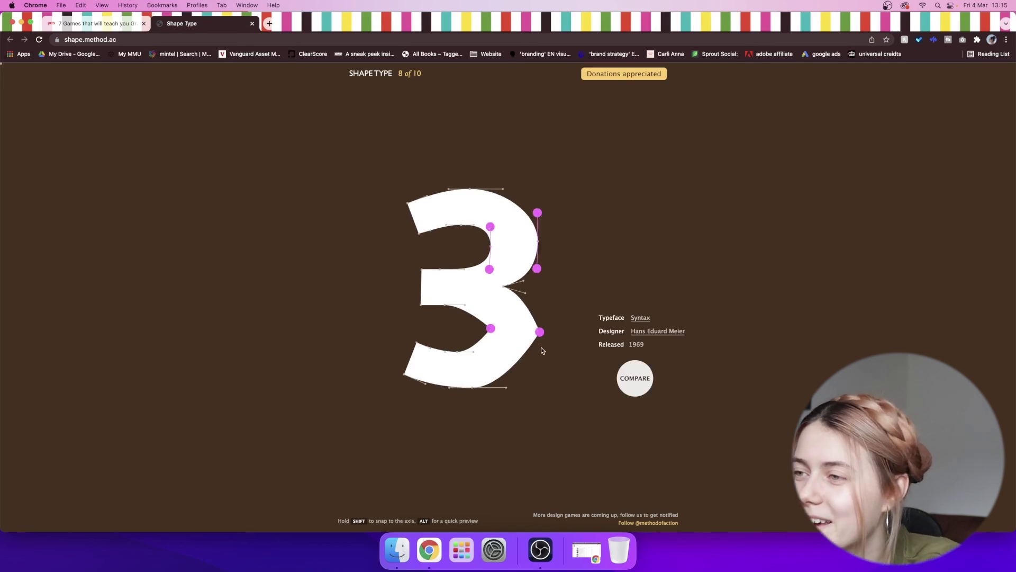
Step: Round the inner and outer curves of the 3 with vertical handles, compare it with the original and advance to letter 9
{"action": "left_click_drag", "start_coordinate": [539, 332], "coordinate": [539, 301]}
{"action": "left_click_drag", "start_coordinate": [540, 332], "coordinate": [539, 370]}
{"action": "mouse_move", "coordinate": [491, 328]}
{"action": "left_mouse_down"}
{"action": "mouse_move", "coordinate": [491, 347]}
{"action": "mouse_move", "coordinate": [491, 312]}
{"action": "left_mouse_up"}
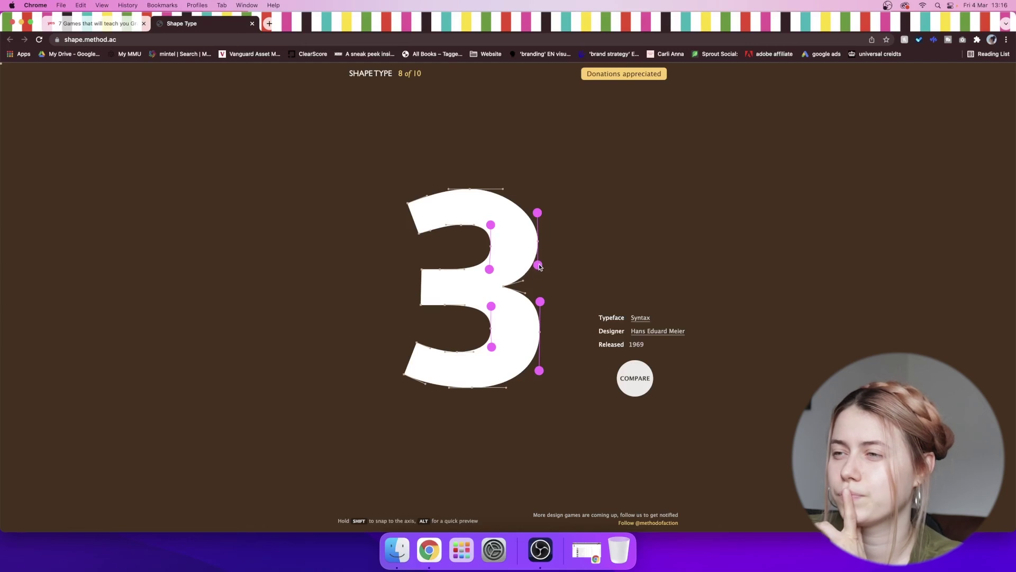
{"action": "left_click", "coordinate": [635, 378]}
{"action": "left_click", "coordinate": [633, 377]}
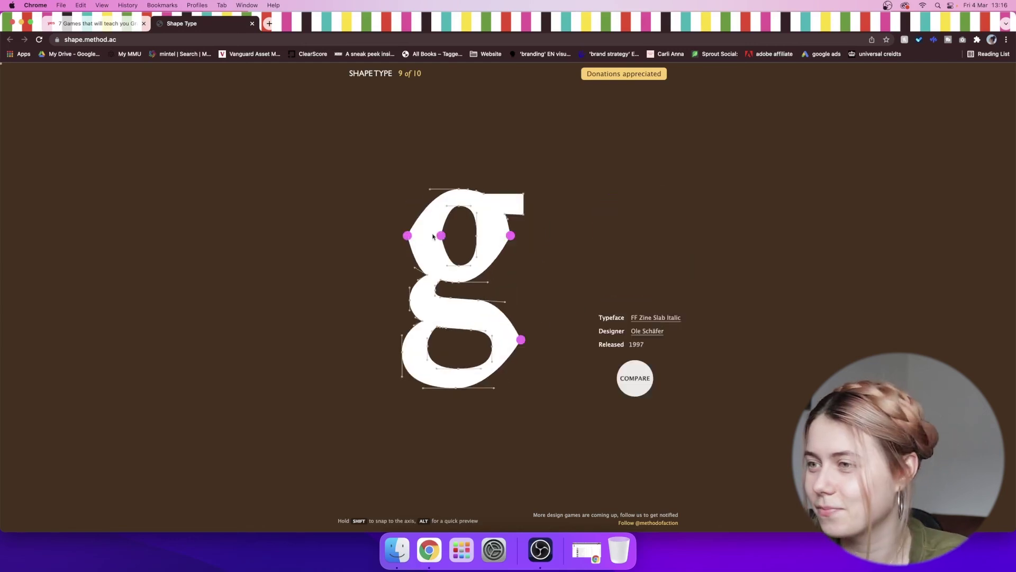
Step: Round the double-storey g's upper bowl, counter and lower loop with vertical handles, compare it with the original and advance to letter 10
{"action": "left_click_drag", "start_coordinate": [408, 234], "coordinate": [442, 257]}
{"action": "key", "text": "alt"}
{"action": "left_click_drag", "start_coordinate": [511, 235], "coordinate": [510, 261]}
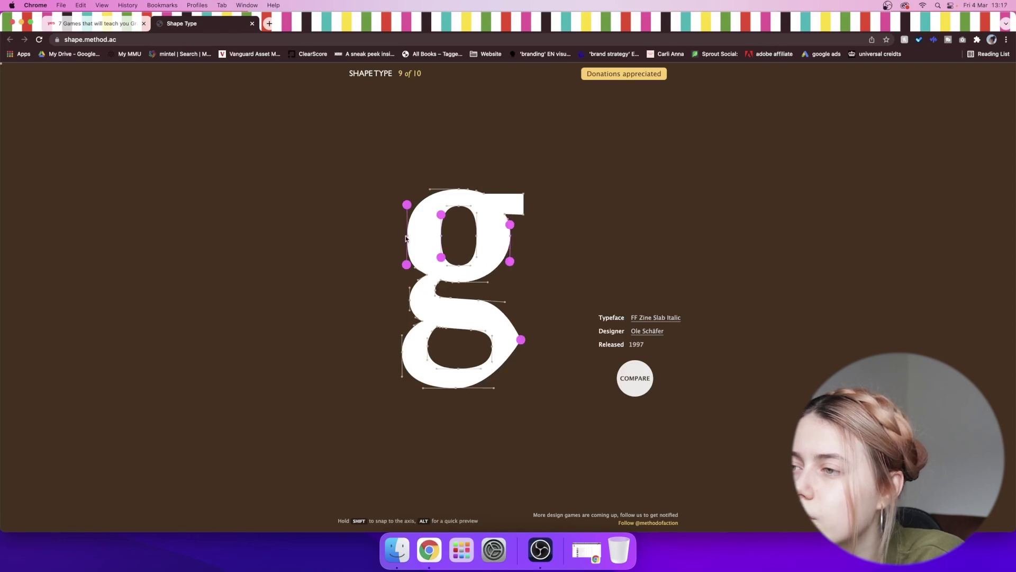
{"action": "left_click", "coordinate": [635, 378]}
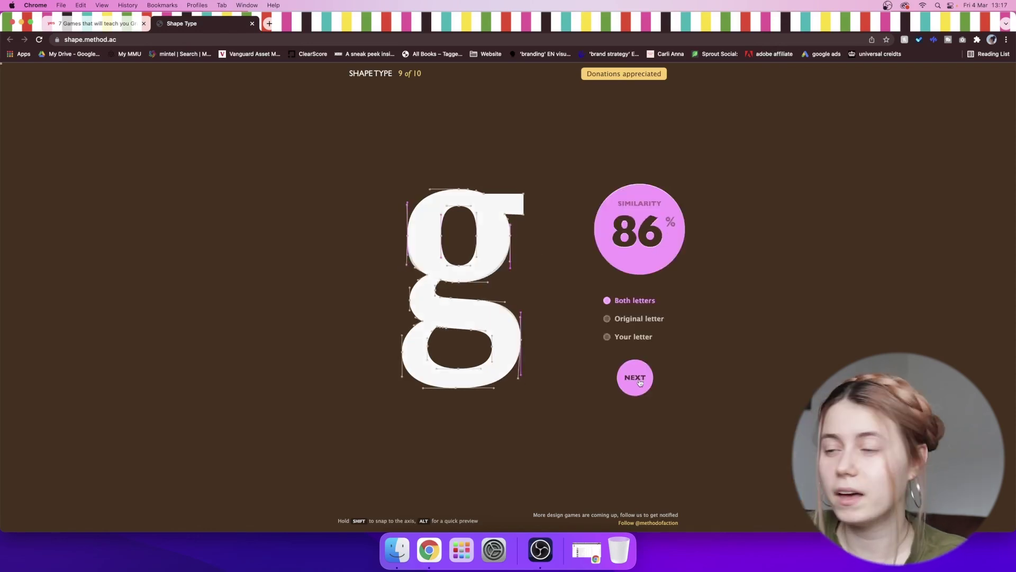
{"action": "left_click", "coordinate": [640, 381]}
Step: Smooth the italic ampersand's upper curve with vertical handles and its base with horizontal ones, compare it and show the game's total score
{"action": "left_click_drag", "start_coordinate": [379, 235], "coordinate": [379, 264]}
{"action": "left_click_drag", "start_coordinate": [379, 235], "coordinate": [403, 259]}
{"action": "key", "text": "alt"}
{"action": "left_click_drag", "start_coordinate": [439, 375], "coordinate": [477, 374]}
{"action": "key", "text": "alt"}
{"action": "left_click_drag", "start_coordinate": [432, 390], "coordinate": [392, 390]}
{"action": "key", "text": "alt"}
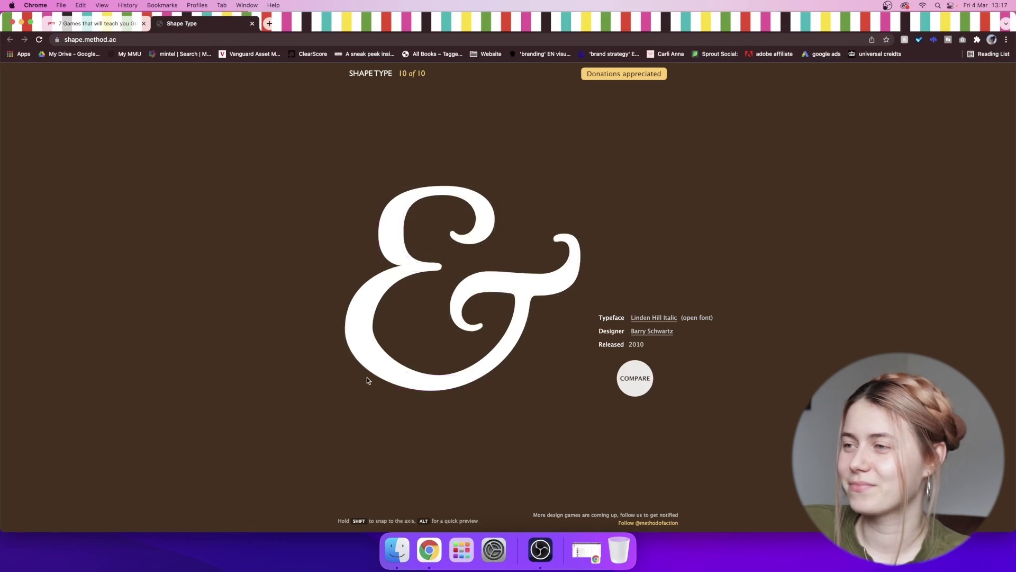
{"action": "left_click", "coordinate": [638, 379]}
{"action": "left_click", "coordinate": [641, 380]}
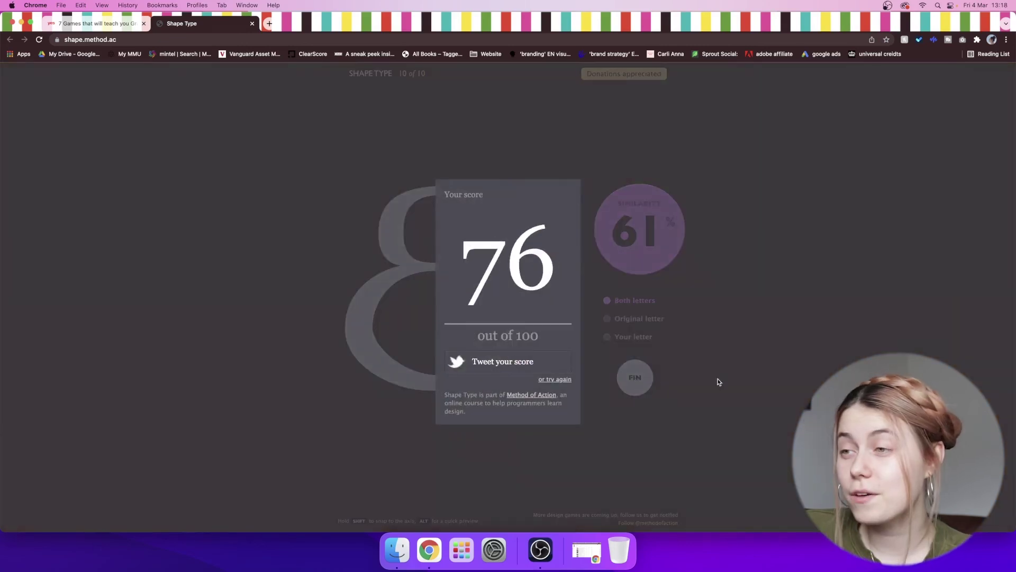